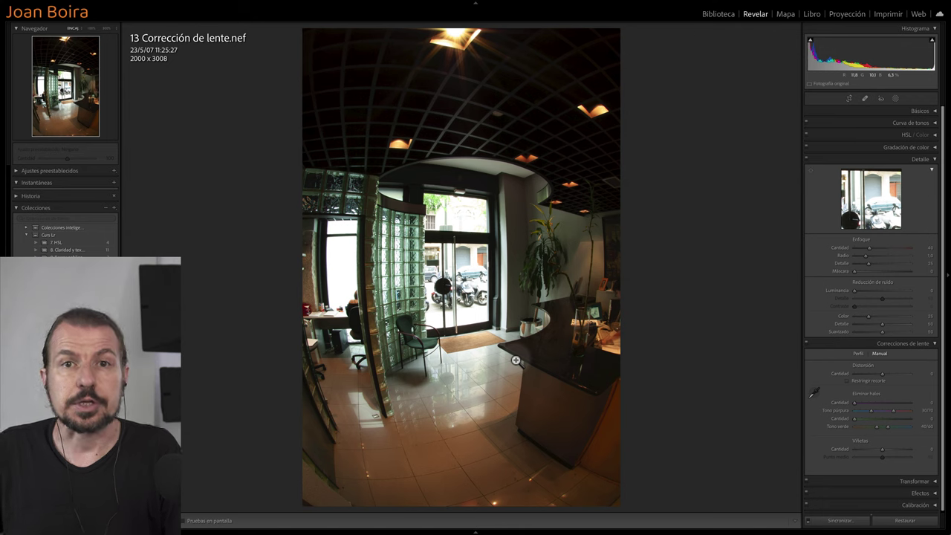
- Collapse the Detail panel and show the Nikon 10.5 fisheye profile correction settings
{"action": "left_click", "coordinate": [936, 159]}
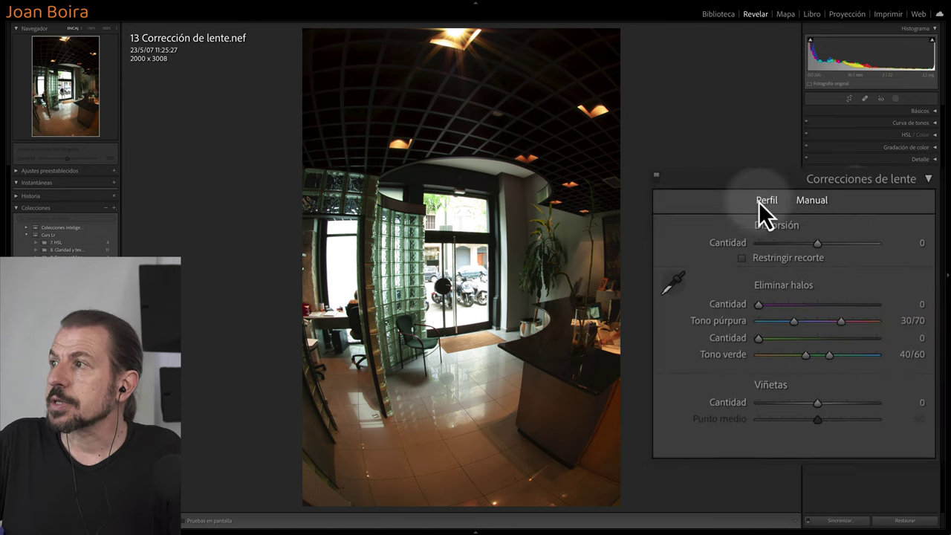
{"action": "left_click", "coordinate": [766, 202]}
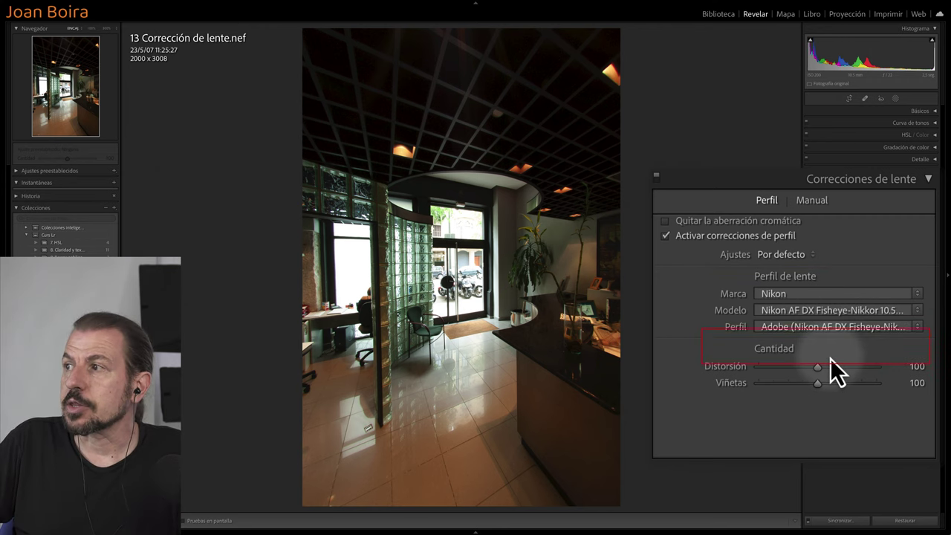
- Sweep and reset the profile distortion slider, then settle on distortion 88 and vignetting 54
{"action": "left_click_drag", "start_coordinate": [817, 367], "coordinate": [740, 371]}
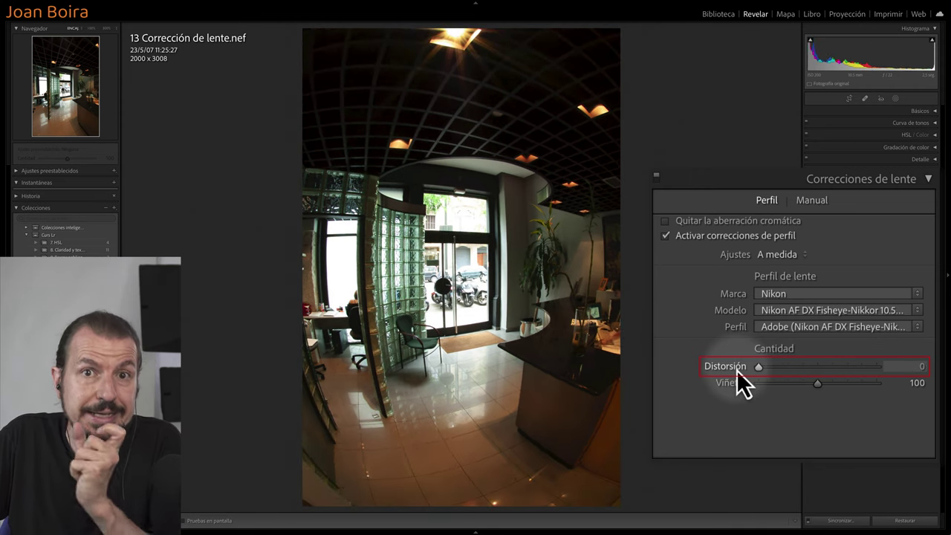
{"action": "left_click_drag", "start_coordinate": [731, 371], "coordinate": [937, 383]}
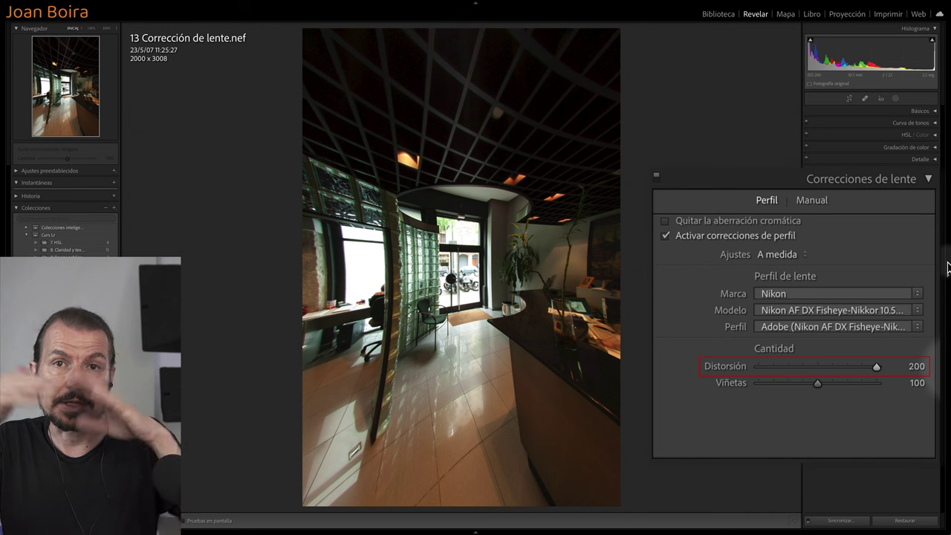
{"action": "double_click", "coordinate": [876, 367]}
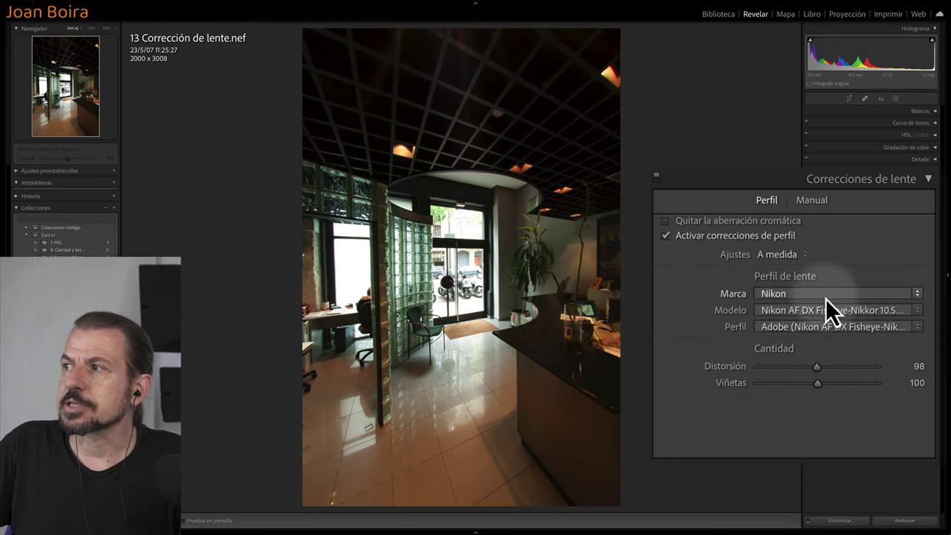
{"action": "left_click_drag", "start_coordinate": [817, 366], "coordinate": [802, 367]}
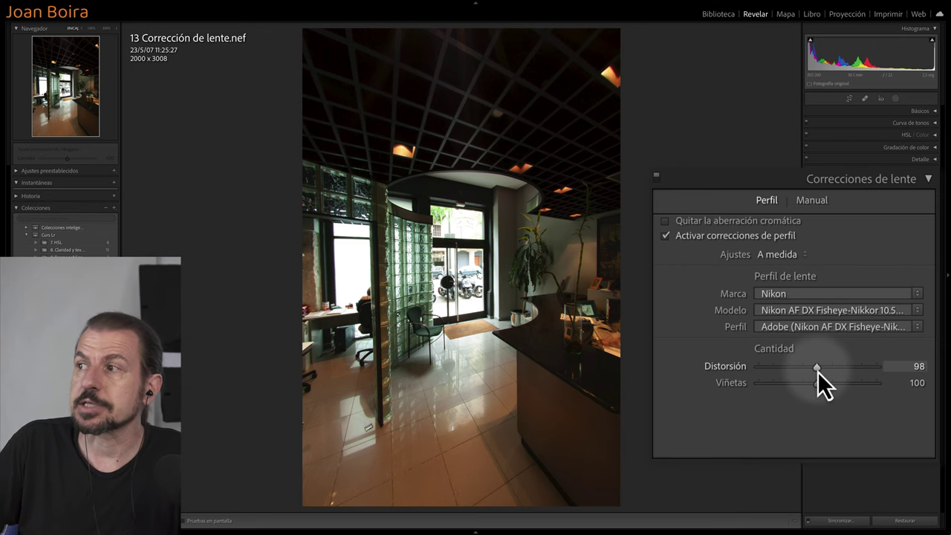
{"action": "double_click", "coordinate": [811, 368]}
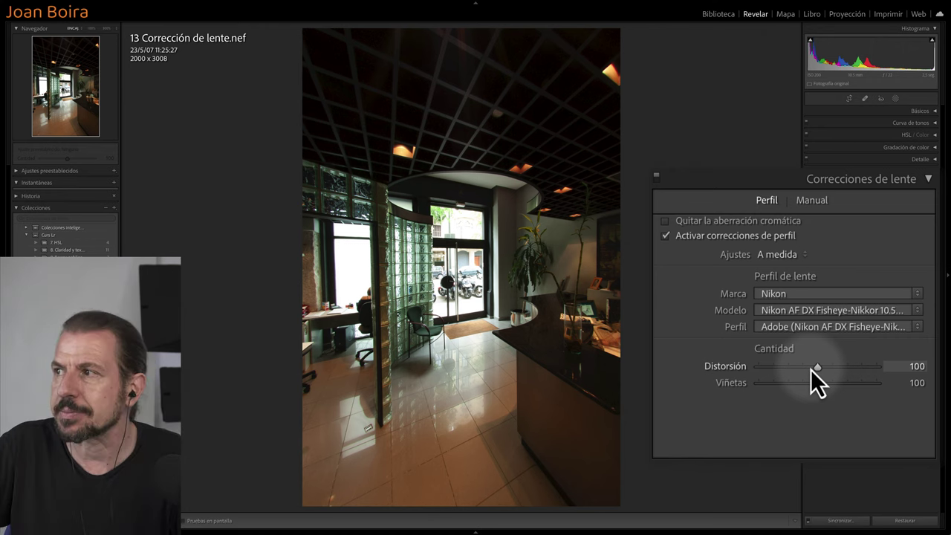
{"action": "left_click_drag", "start_coordinate": [814, 368], "coordinate": [809, 369]}
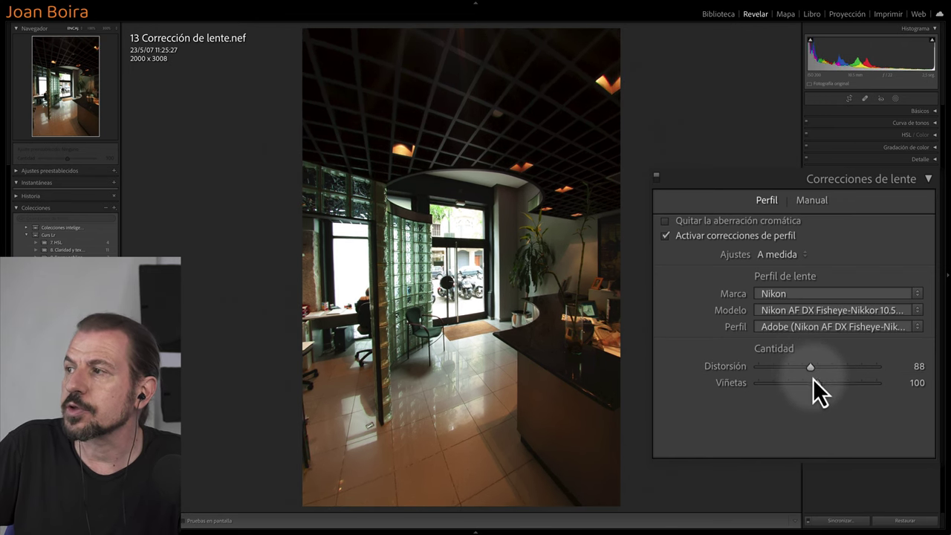
{"action": "left_click_drag", "start_coordinate": [813, 382], "coordinate": [788, 383]}
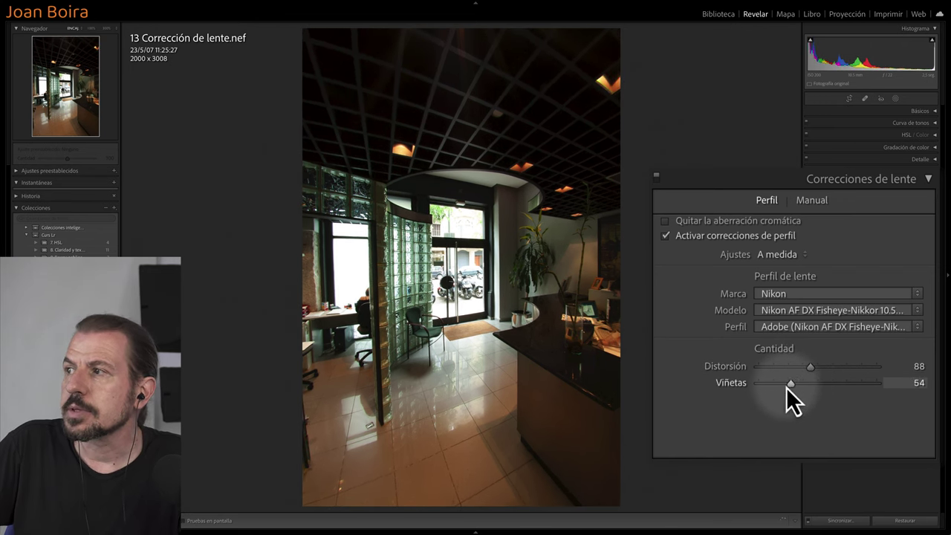
- Save the current lens correction values as the profile's new defaults
{"action": "left_click", "coordinate": [786, 256]}
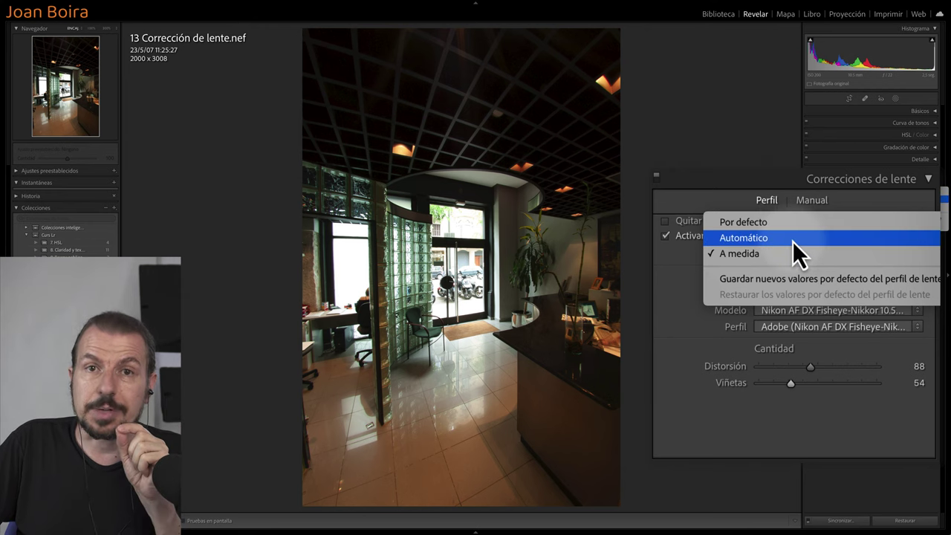
{"action": "left_click", "coordinate": [821, 279]}
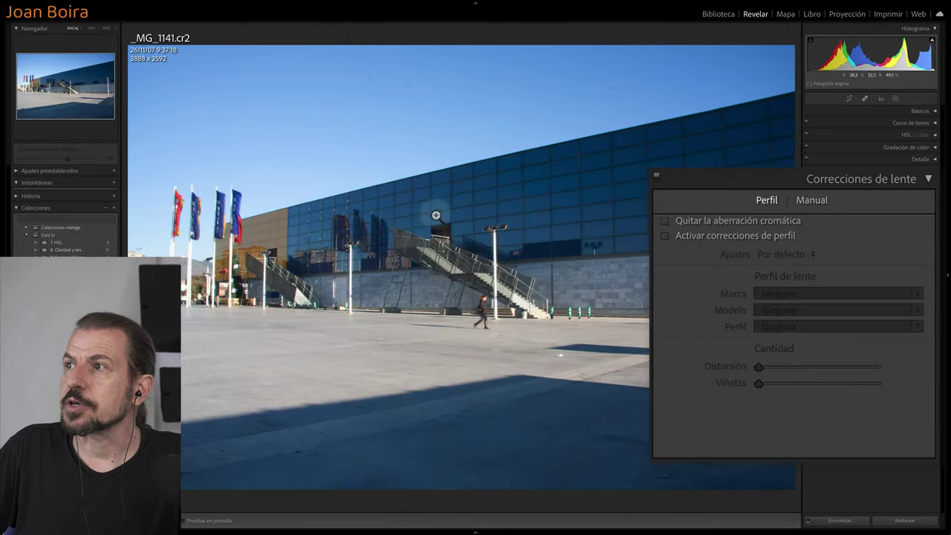
- Apply the Canon EF-S 17-85mm profile to _MG_1141.cr2, compare it off/on, and zoom onto the lamp post
{"action": "left_click", "coordinate": [690, 238]}
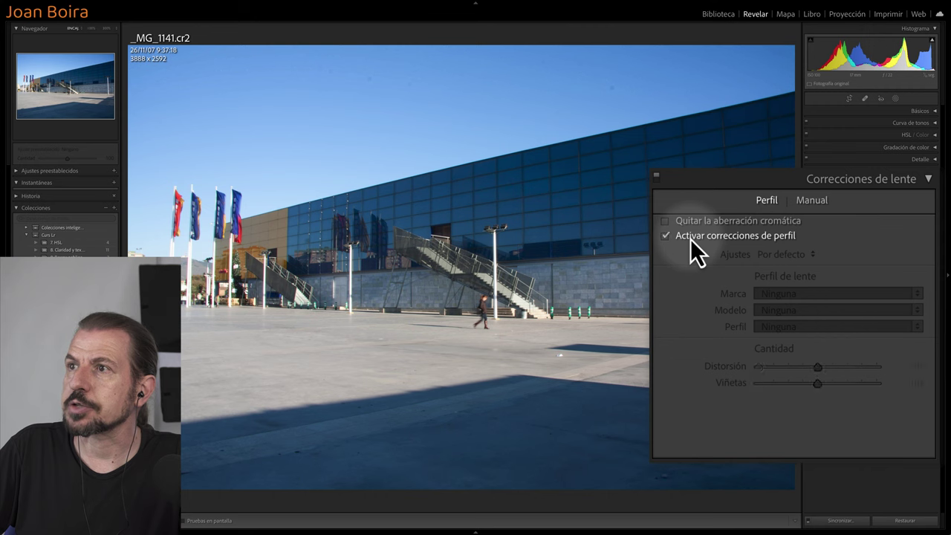
{"action": "left_click", "coordinate": [690, 239]}
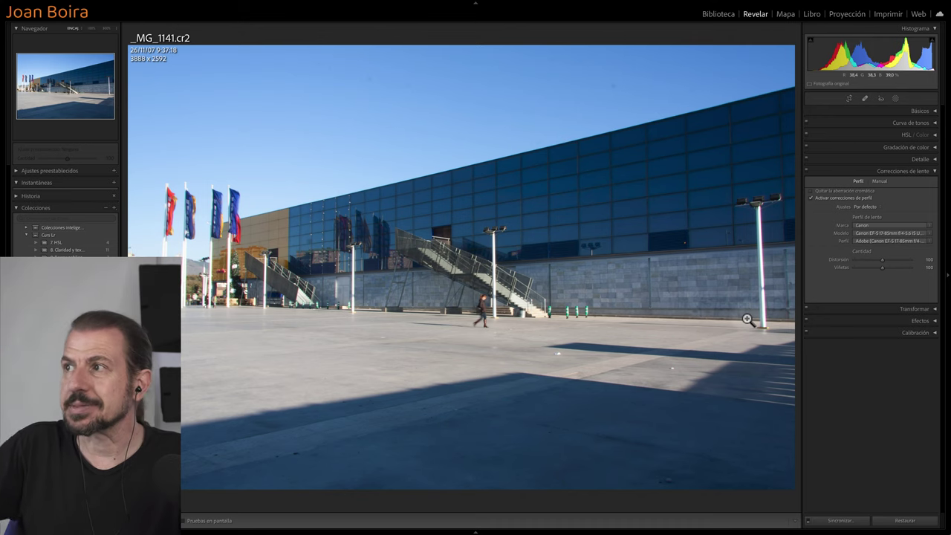
{"action": "left_click", "coordinate": [837, 197]}
{"action": "left_click", "coordinate": [838, 198]}
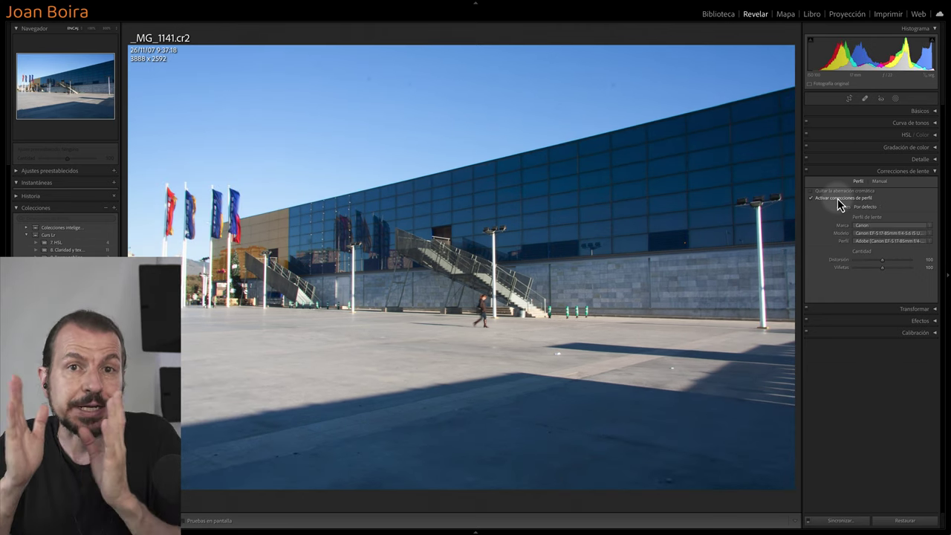
{"action": "left_click", "coordinate": [106, 28]}
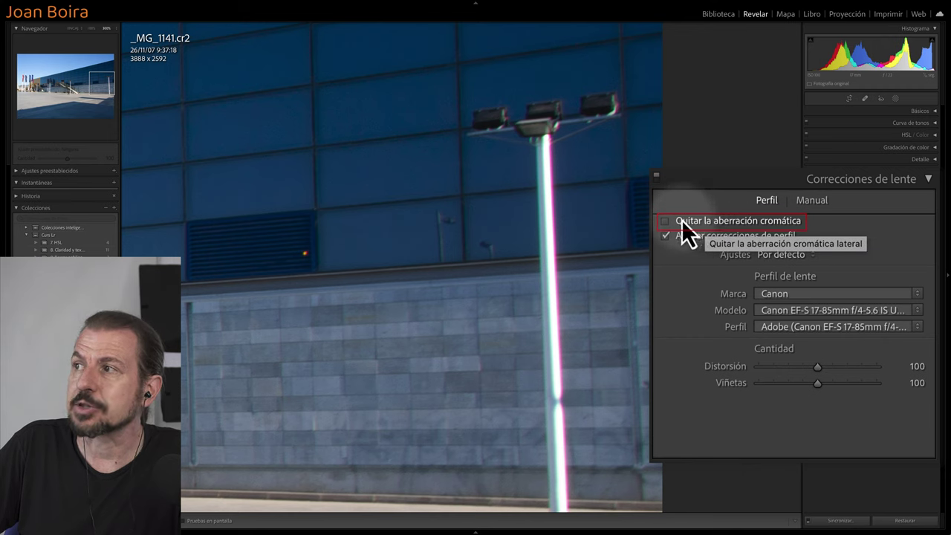
- Remove chromatic aberration and magnify the top of the lamp post to 800%
{"action": "left_click", "coordinate": [684, 228]}
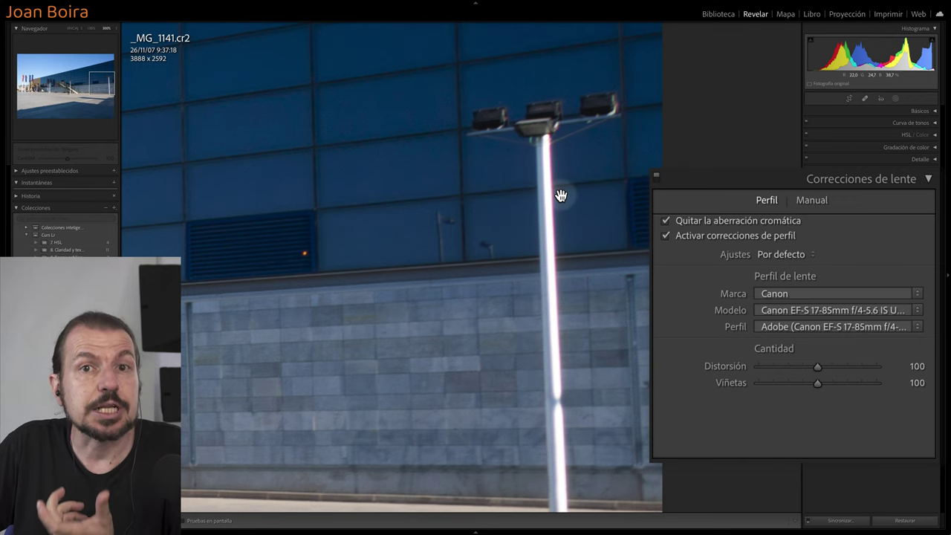
{"action": "left_click", "coordinate": [117, 30]}
{"action": "left_click", "coordinate": [123, 41]}
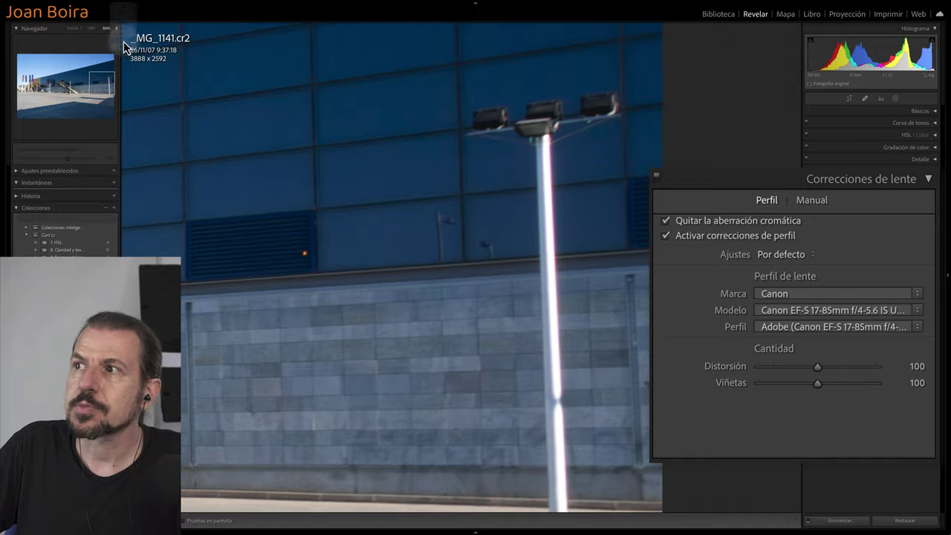
{"action": "mouse_move", "coordinate": [722, 153]}
{"action": "left_mouse_down"}
{"action": "mouse_move", "coordinate": [588, 255]}
{"action": "mouse_move", "coordinate": [552, 356]}
{"action": "left_mouse_up"}
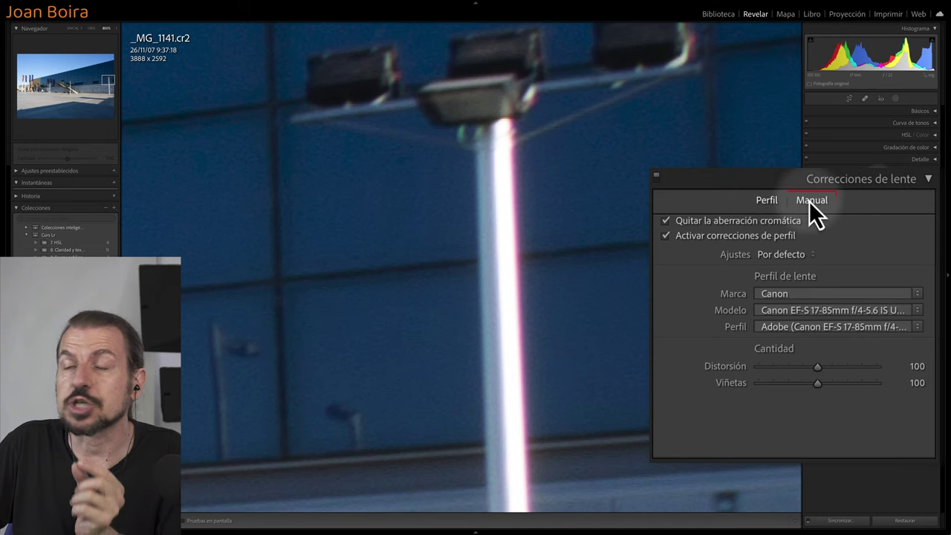
- In Manual lens corrections, set purple defringe amount to 4 and widen its hue range to 30/70
{"action": "left_click", "coordinate": [811, 202]}
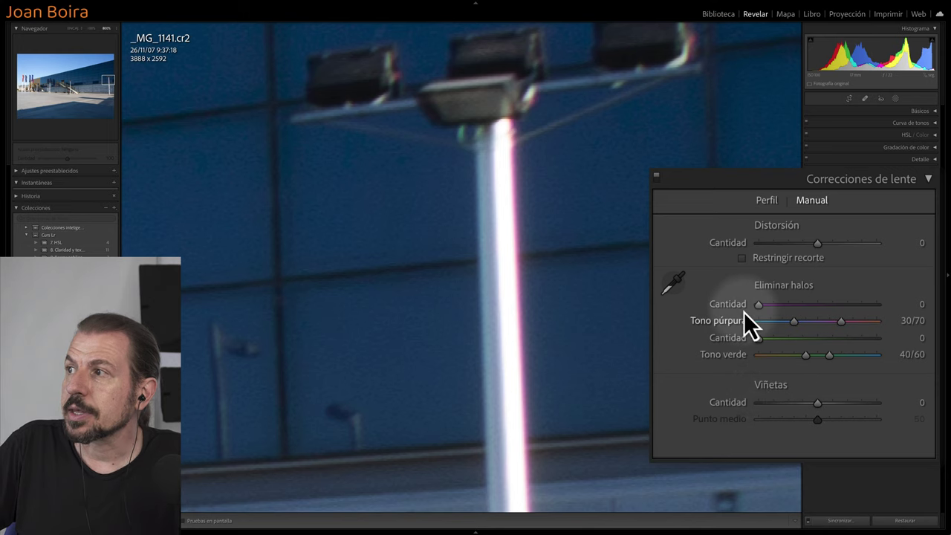
{"action": "left_click_drag", "start_coordinate": [759, 304], "coordinate": [788, 305]}
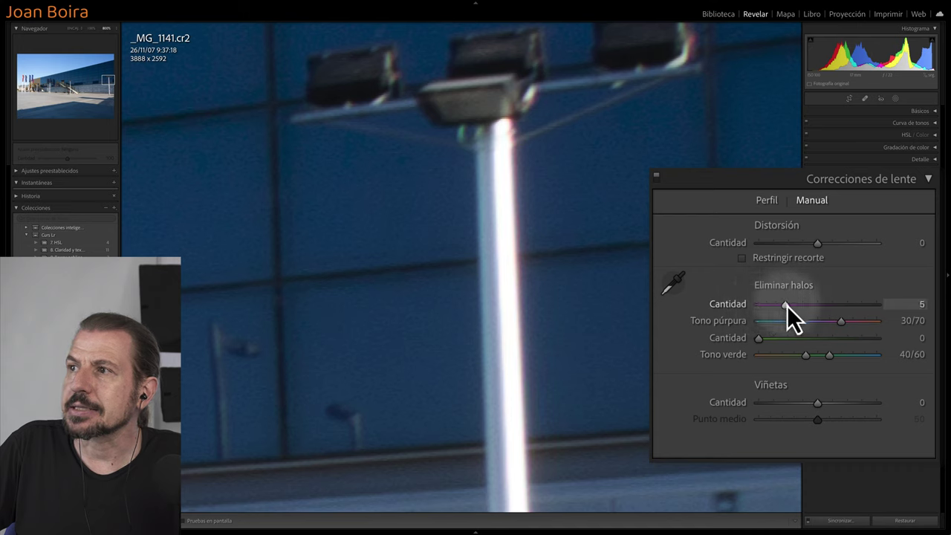
{"action": "left_click_drag", "start_coordinate": [787, 305], "coordinate": [785, 306]}
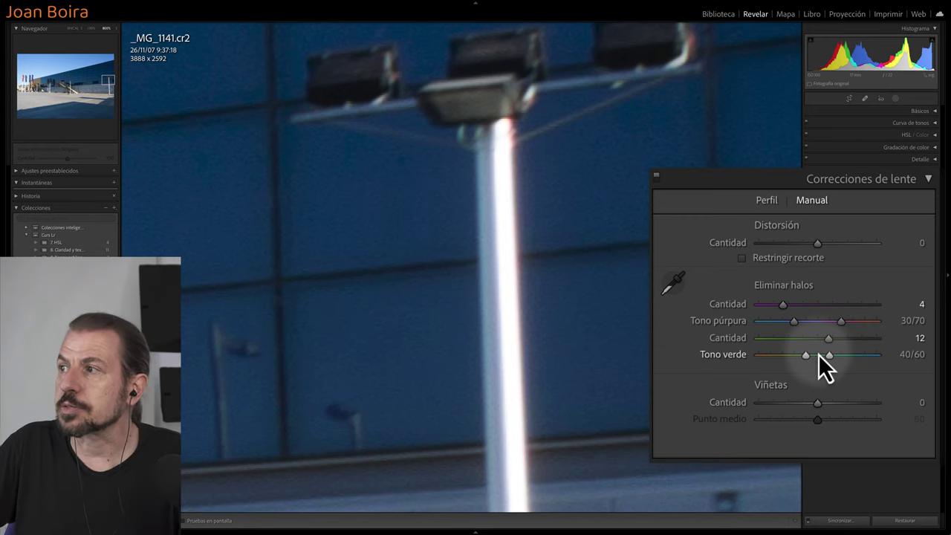
{"action": "mouse_move", "coordinate": [844, 324]}
{"action": "left_mouse_down"}
{"action": "mouse_move", "coordinate": [871, 324]}
{"action": "mouse_move", "coordinate": [825, 324]}
{"action": "mouse_move", "coordinate": [868, 324]}
{"action": "left_mouse_up"}
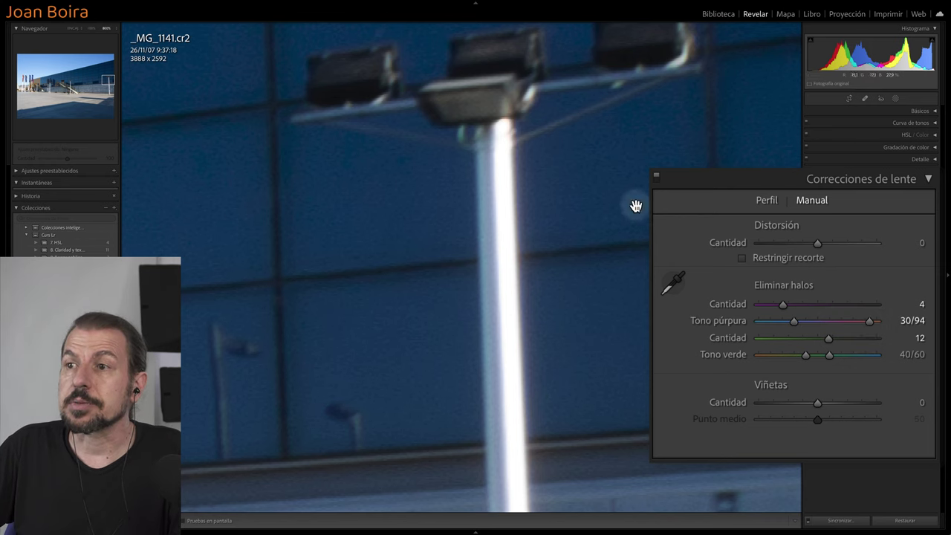
- Compare the flags close-up, then return the purple and green defringe amounts to 0
{"action": "left_click", "coordinate": [494, 240]}
{"action": "left_click", "coordinate": [186, 215]}
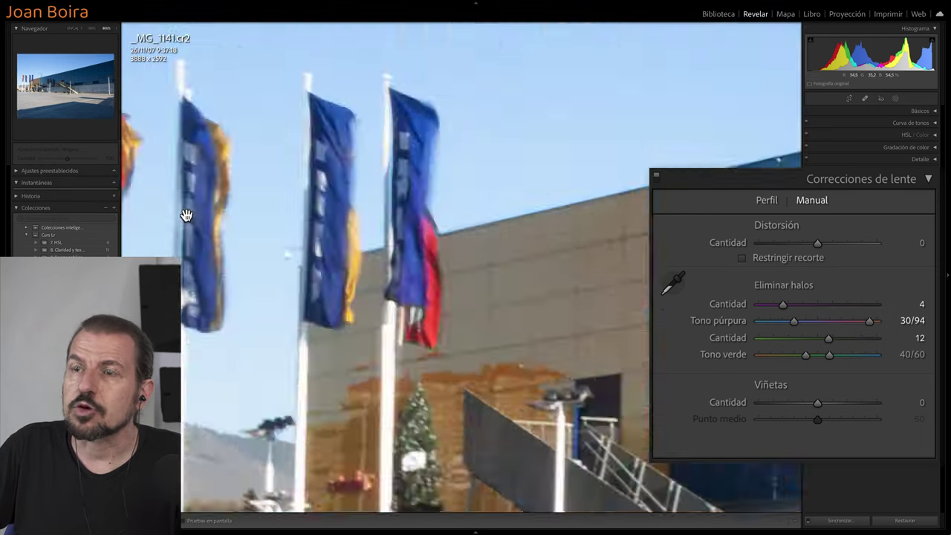
{"action": "mouse_move", "coordinate": [265, 212]}
{"action": "left_mouse_down"}
{"action": "mouse_move", "coordinate": [390, 214]}
{"action": "mouse_move", "coordinate": [357, 195]}
{"action": "left_mouse_up"}
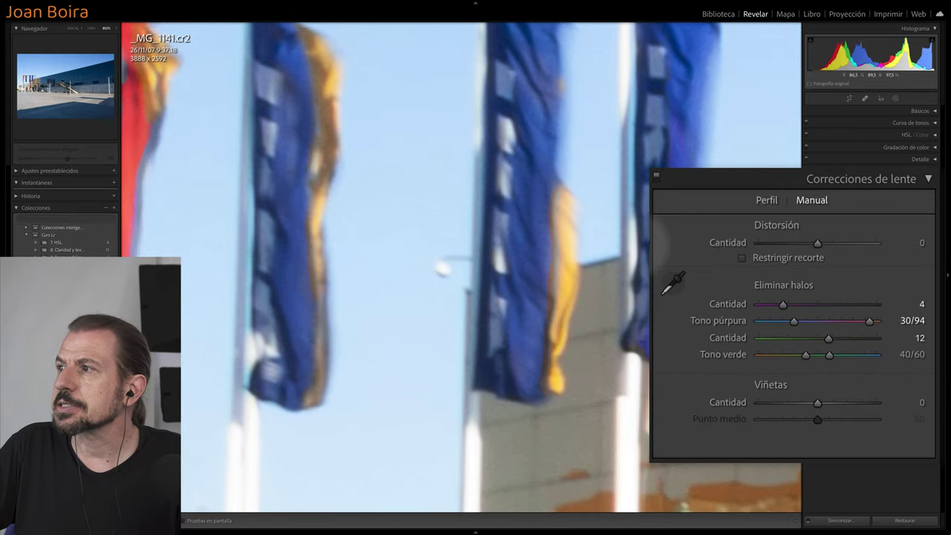
{"action": "mouse_move", "coordinate": [783, 306]}
{"action": "left_mouse_down"}
{"action": "mouse_move", "coordinate": [754, 305]}
{"action": "mouse_move", "coordinate": [781, 304]}
{"action": "left_mouse_up"}
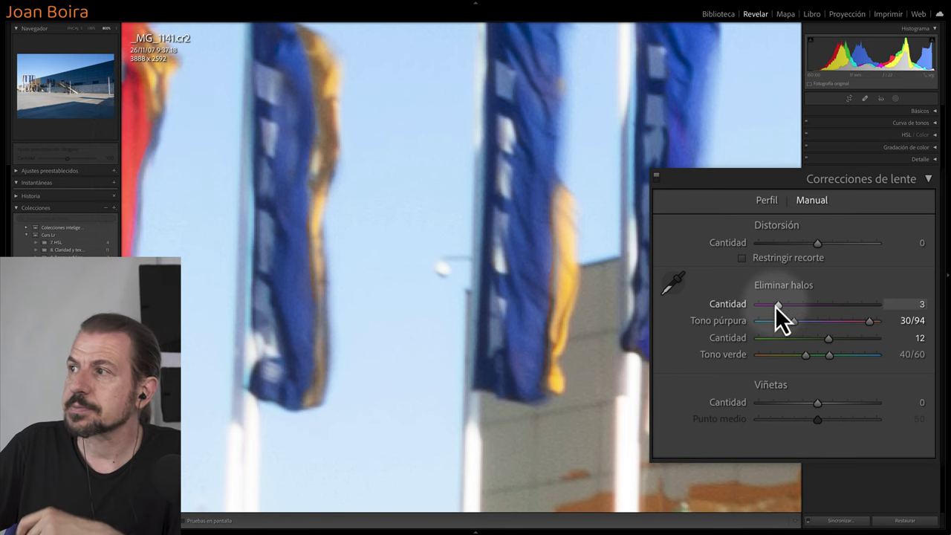
{"action": "left_click_drag", "start_coordinate": [778, 304], "coordinate": [758, 304]}
{"action": "key", "text": "z"}
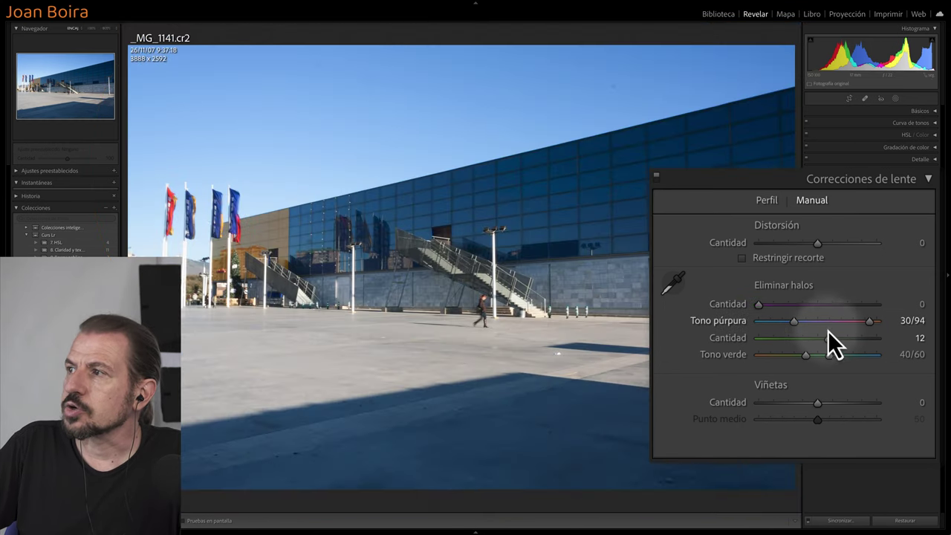
{"action": "double_click", "coordinate": [828, 338]}
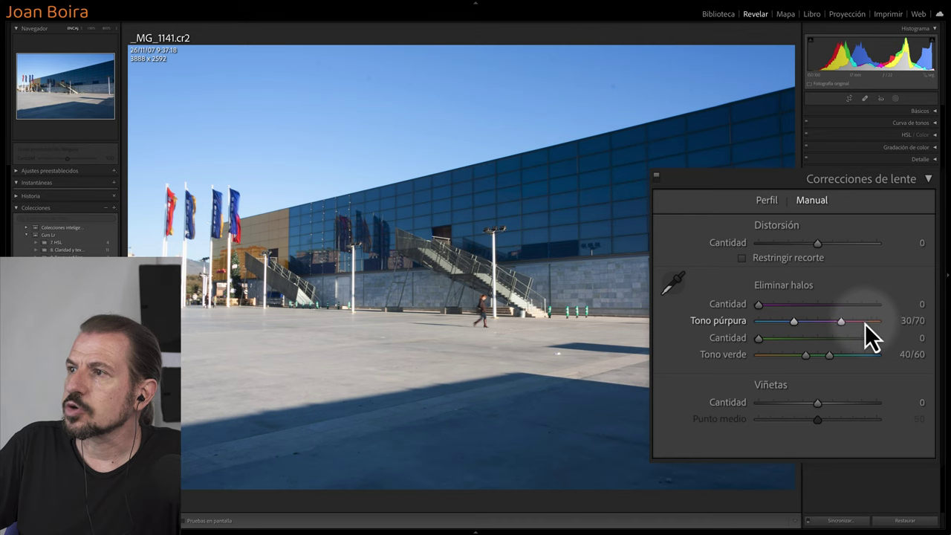
{"action": "key", "text": "z"}
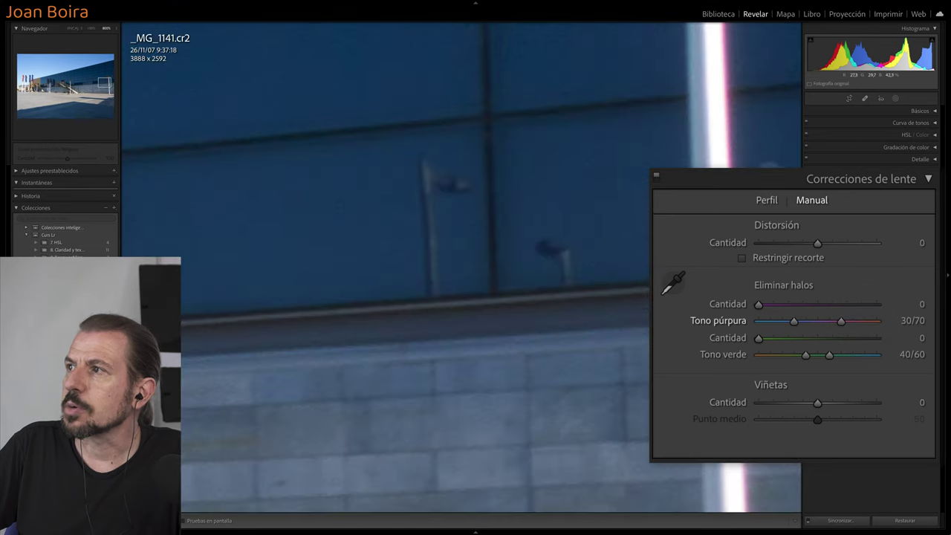
{"action": "left_click", "coordinate": [674, 284]}
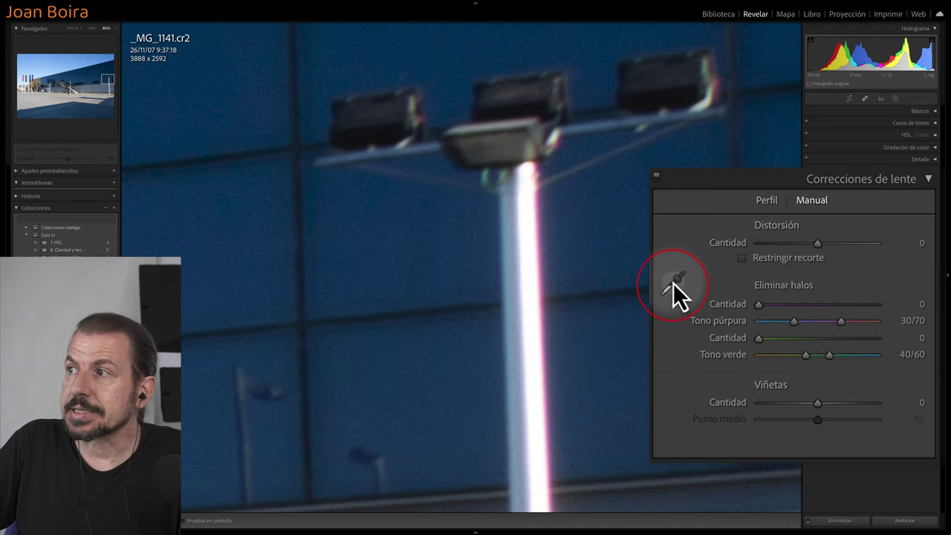
{"action": "left_click", "coordinate": [673, 283]}
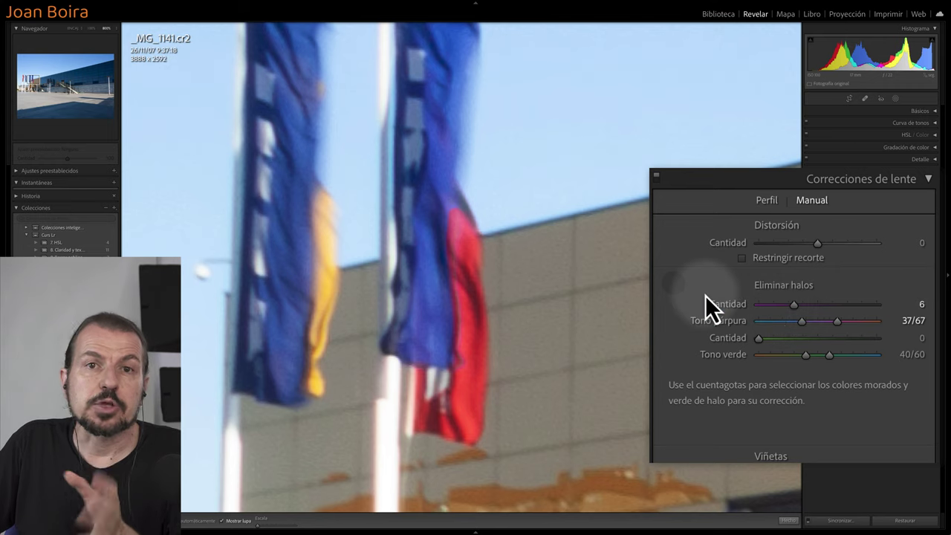
{"action": "left_click", "coordinate": [673, 282]}
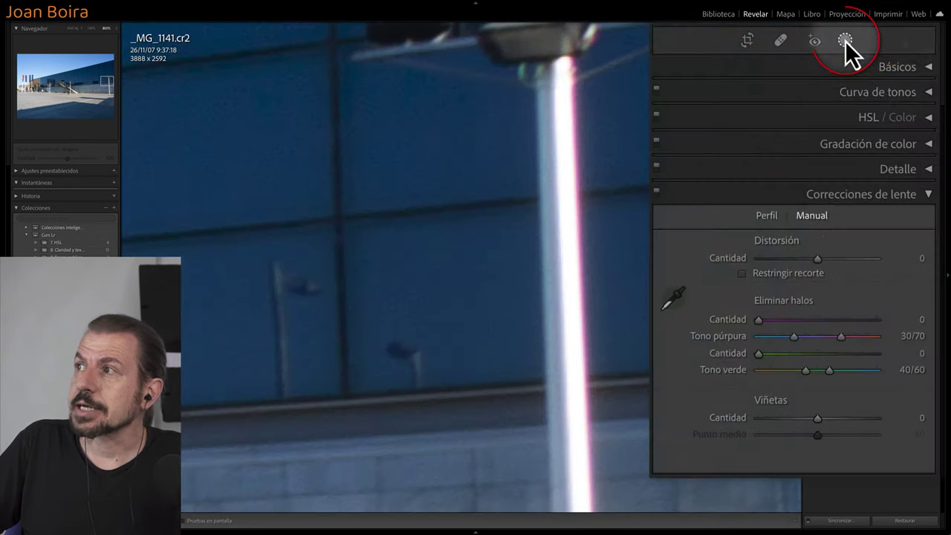
- Create a brush mask with Defringe 50 and paint it down the light pole
{"action": "left_click", "coordinate": [845, 40]}
{"action": "left_click", "coordinate": [720, 139]}
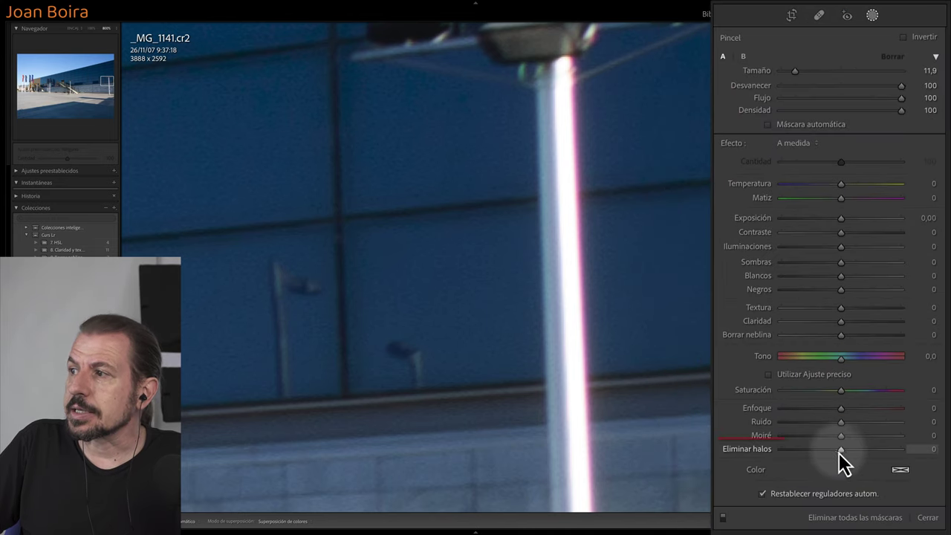
{"action": "left_click_drag", "start_coordinate": [841, 452], "coordinate": [872, 452]}
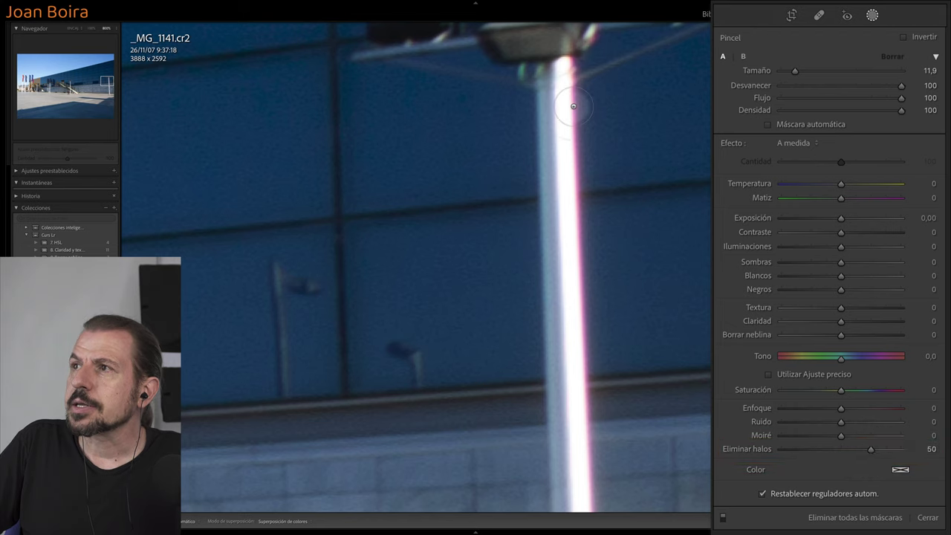
{"action": "left_click_drag", "start_coordinate": [571, 84], "coordinate": [574, 173]}
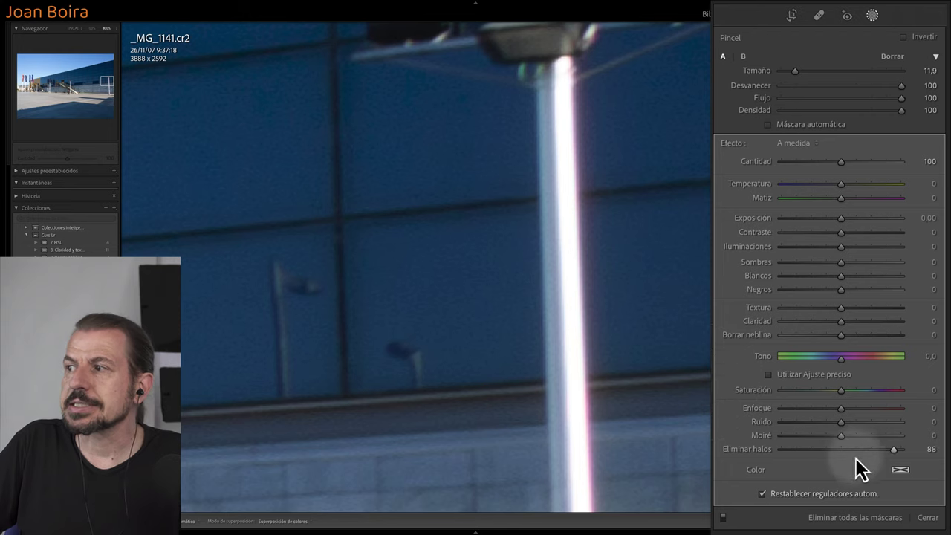
- Raise the brush Defringe to 88 and repaint the pole from its top, panning down to the base
{"action": "left_click_drag", "start_coordinate": [870, 448], "coordinate": [892, 450]}
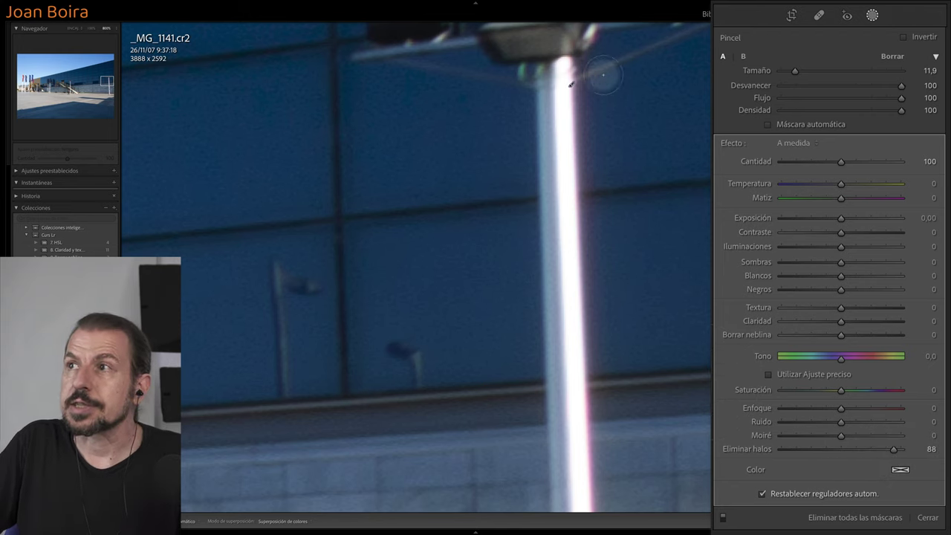
{"action": "mouse_move", "coordinate": [594, 74]}
{"action": "left_mouse_down"}
{"action": "mouse_move", "coordinate": [549, 88]}
{"action": "mouse_move", "coordinate": [557, 254]}
{"action": "left_mouse_up"}
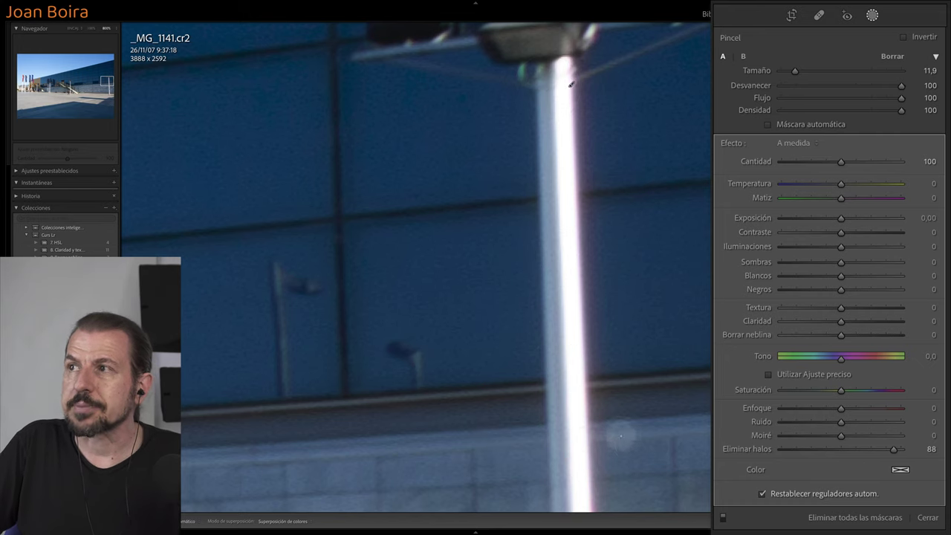
{"action": "left_click_drag", "start_coordinate": [640, 450], "coordinate": [563, 224]}
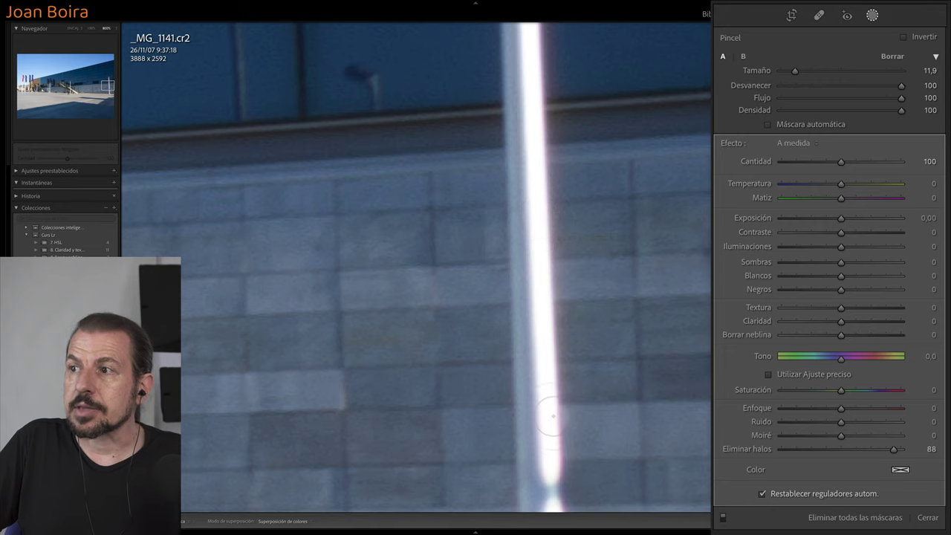
{"action": "left_click_drag", "start_coordinate": [560, 416], "coordinate": [549, 115]}
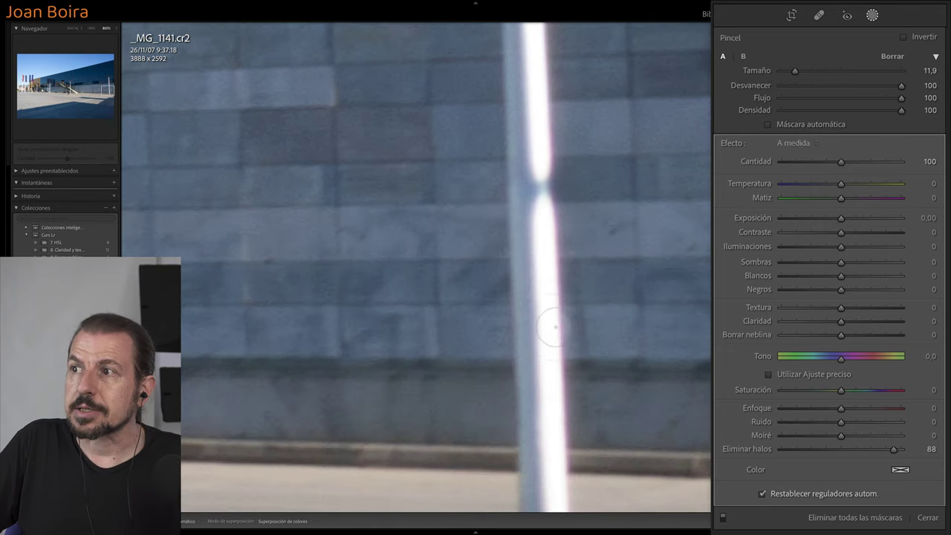
{"action": "left_click_drag", "start_coordinate": [555, 329], "coordinate": [548, 110]}
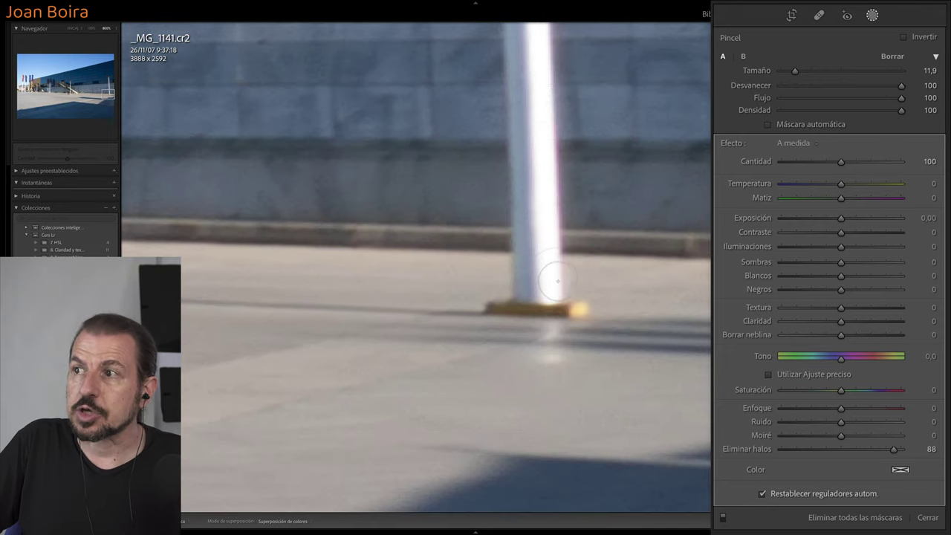
{"action": "left_click_drag", "start_coordinate": [614, 166], "coordinate": [574, 532]}
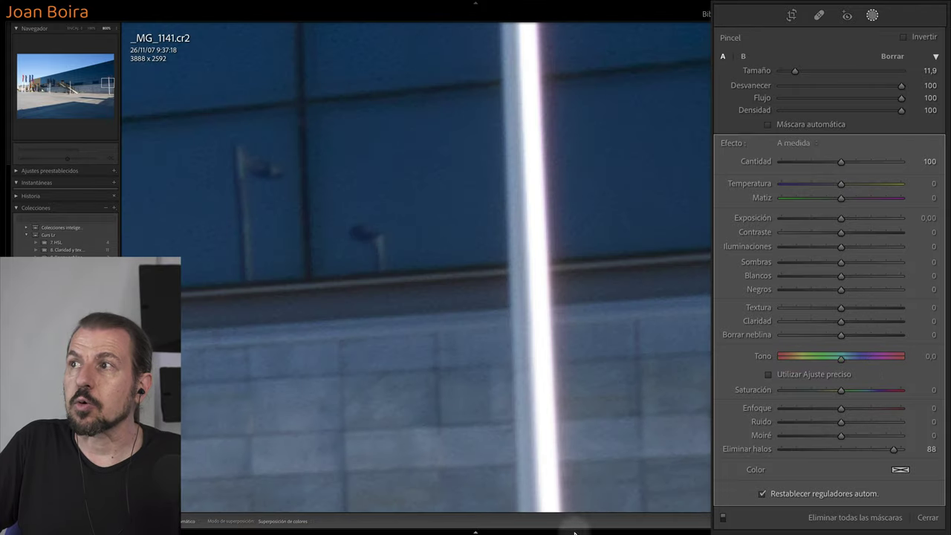
{"action": "scroll", "coordinate": [563, 478], "scroll_direction": "up", "scroll_amount": 5}
{"action": "scroll", "coordinate": [547, 409], "scroll_direction": "up", "scroll_amount": 4}
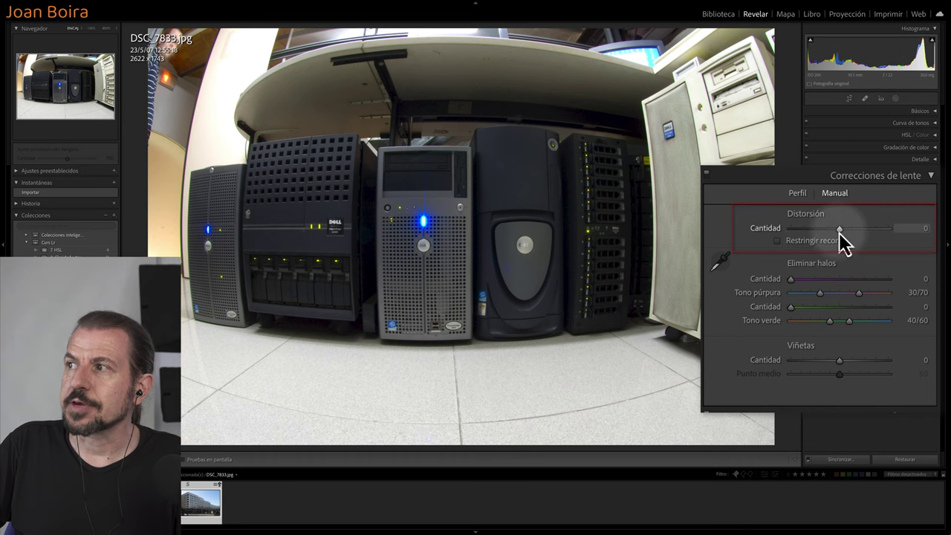
- Swing manual distortion to -93, then up to +100 to flatten the fisheye curve
{"action": "left_click_drag", "start_coordinate": [839, 230], "coordinate": [793, 236]}
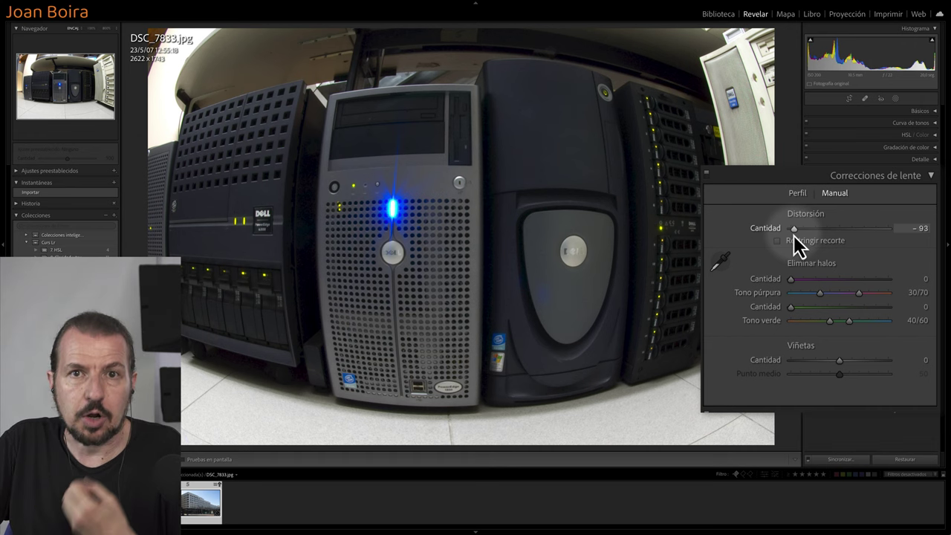
{"action": "left_click_drag", "start_coordinate": [794, 234], "coordinate": [907, 236]}
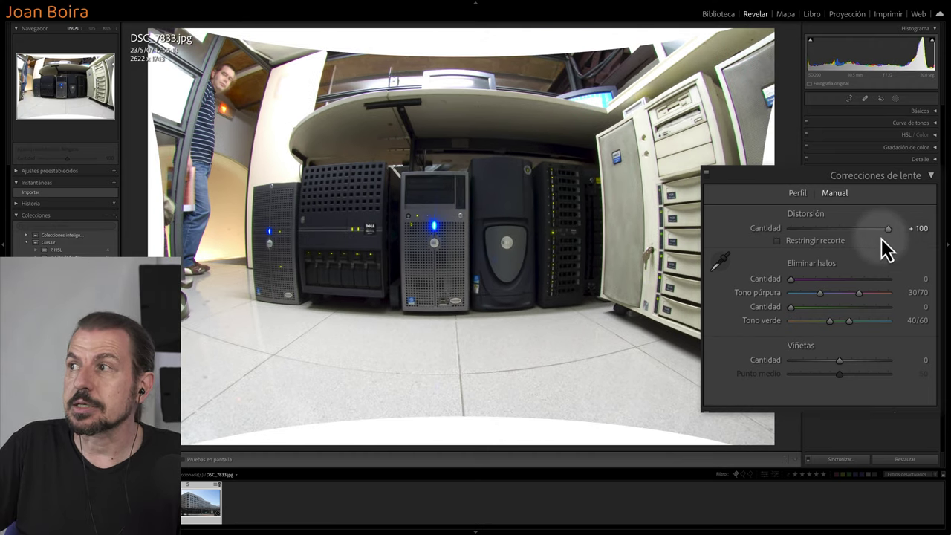
{"action": "left_click", "coordinate": [799, 196]}
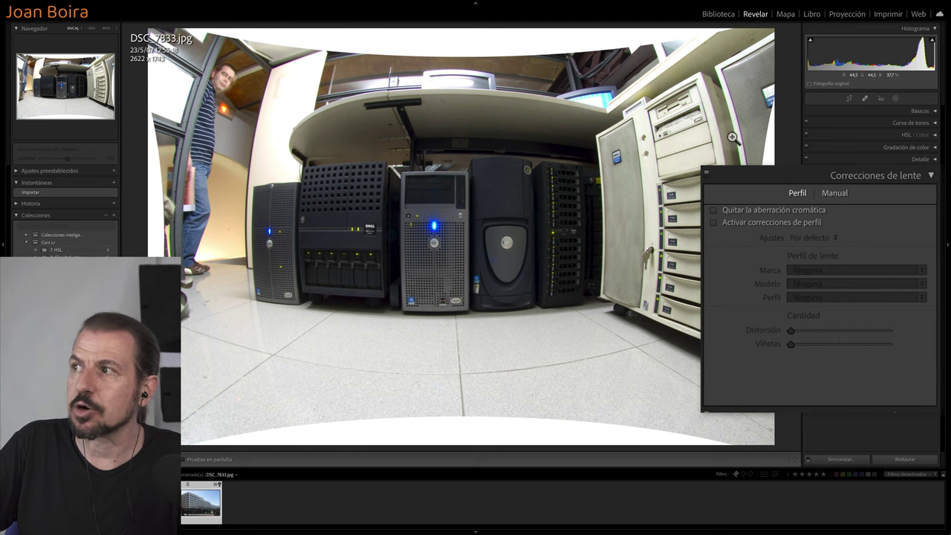
- Push manual distortion to +100 again, then reset it to 0
{"action": "left_click", "coordinate": [834, 192]}
{"action": "left_click_drag", "start_coordinate": [839, 228], "coordinate": [886, 228]}
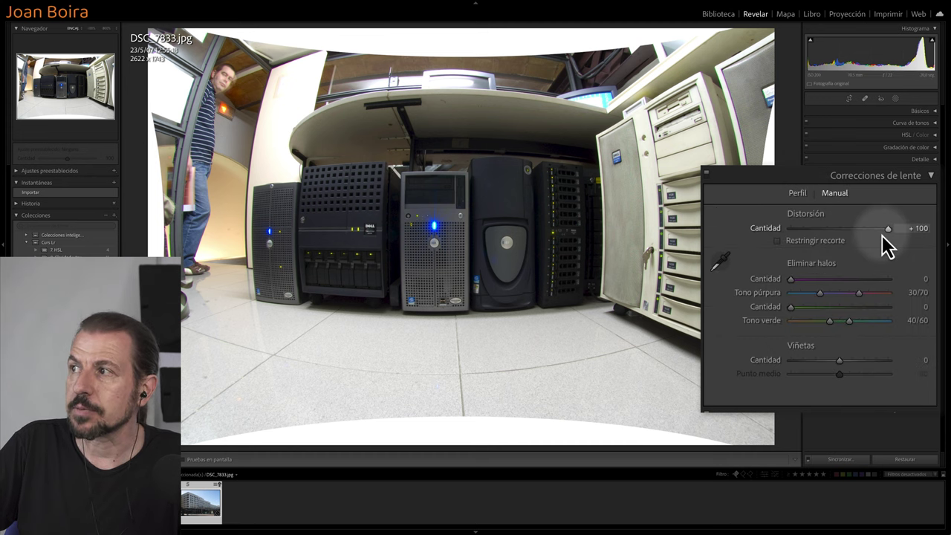
{"action": "double_click", "coordinate": [885, 229]}
- Set the lens profile make to Nikon and turn profile corrections off
{"action": "left_click", "coordinate": [799, 195]}
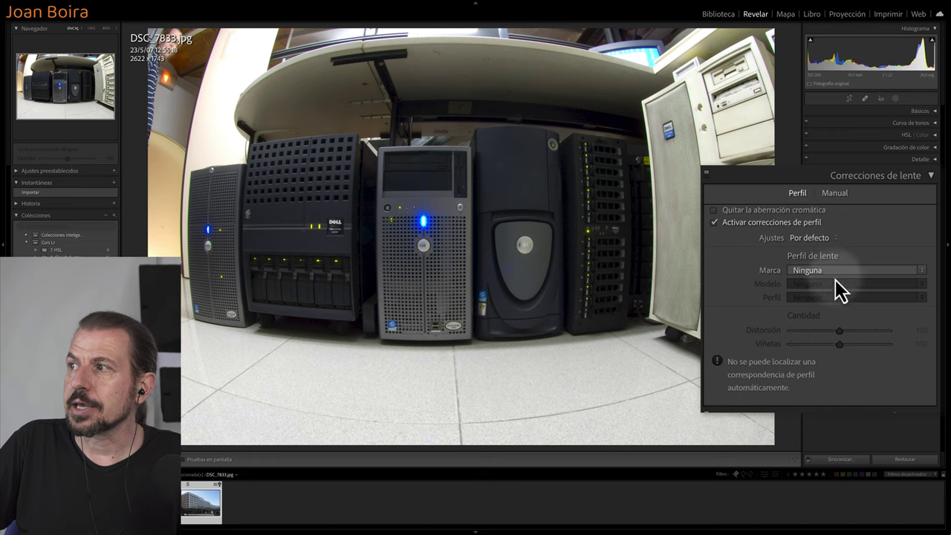
{"action": "left_click", "coordinate": [838, 270]}
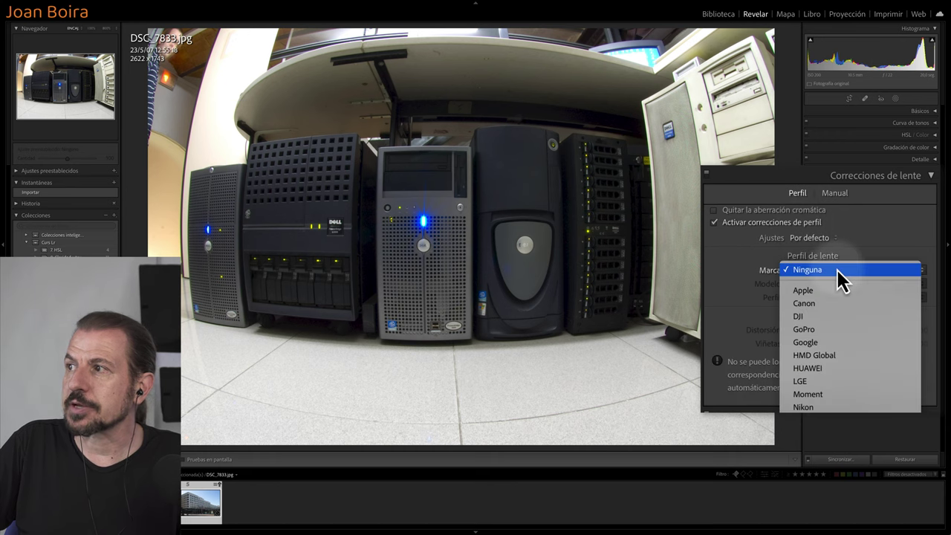
{"action": "left_click", "coordinate": [836, 407]}
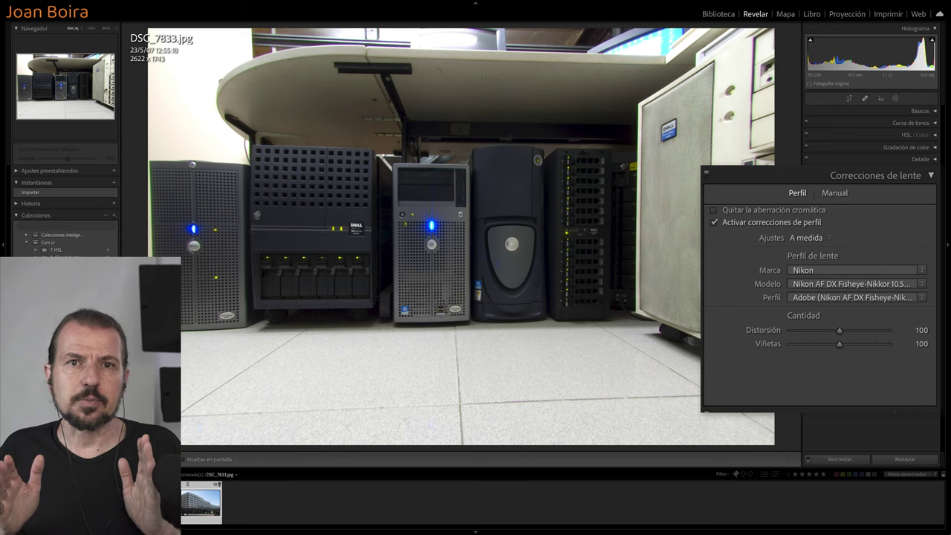
{"action": "left_click", "coordinate": [765, 223]}
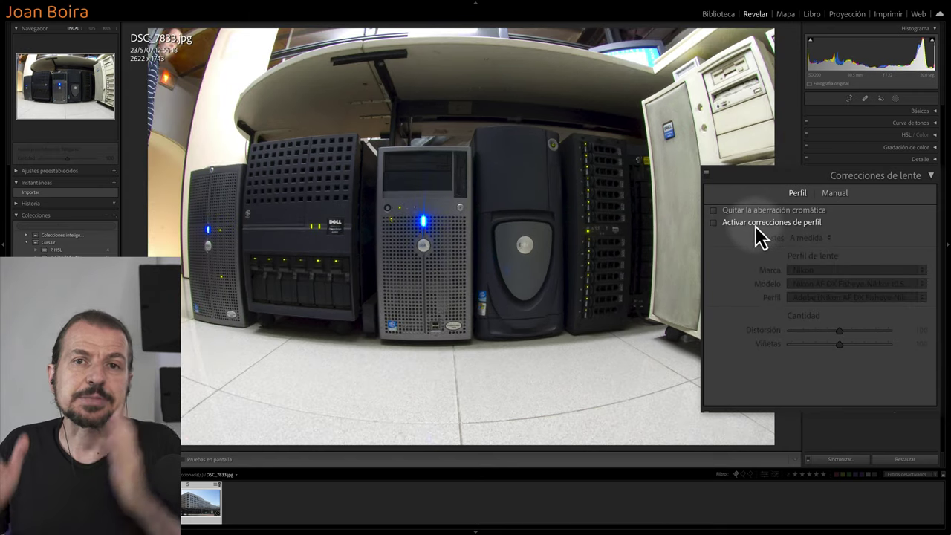
{"action": "left_click", "coordinate": [835, 193]}
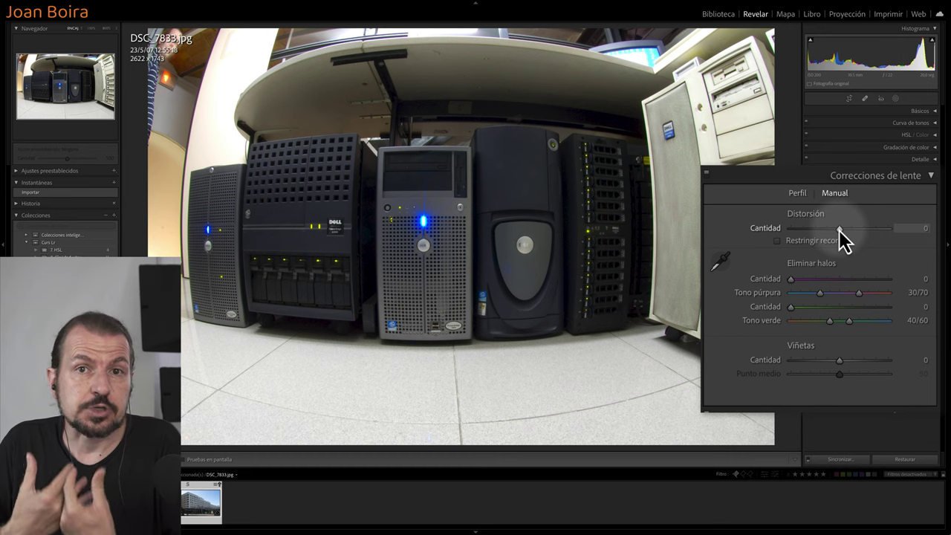
- Re-enable profile corrections and switch to a different Nikon lens model
{"action": "left_click", "coordinate": [797, 195]}
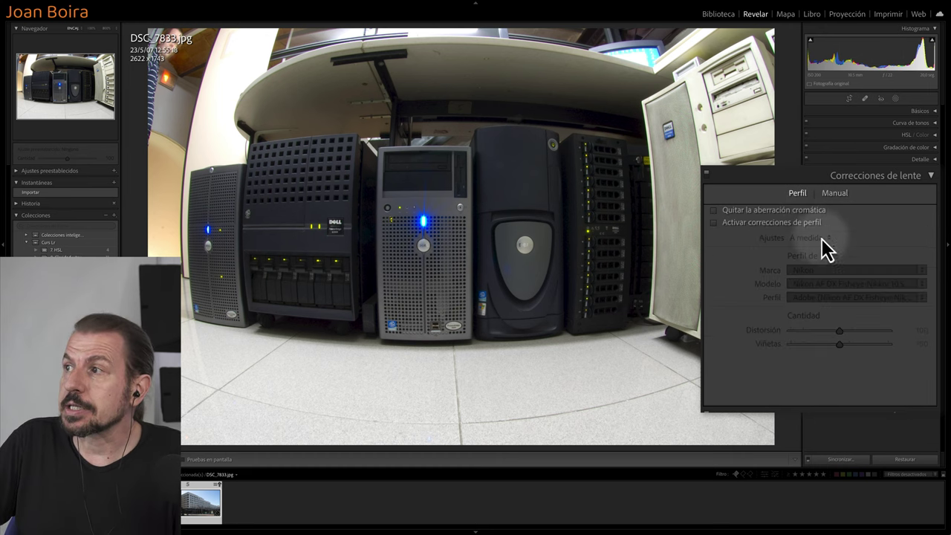
{"action": "left_click", "coordinate": [780, 223]}
{"action": "left_click", "coordinate": [848, 284]}
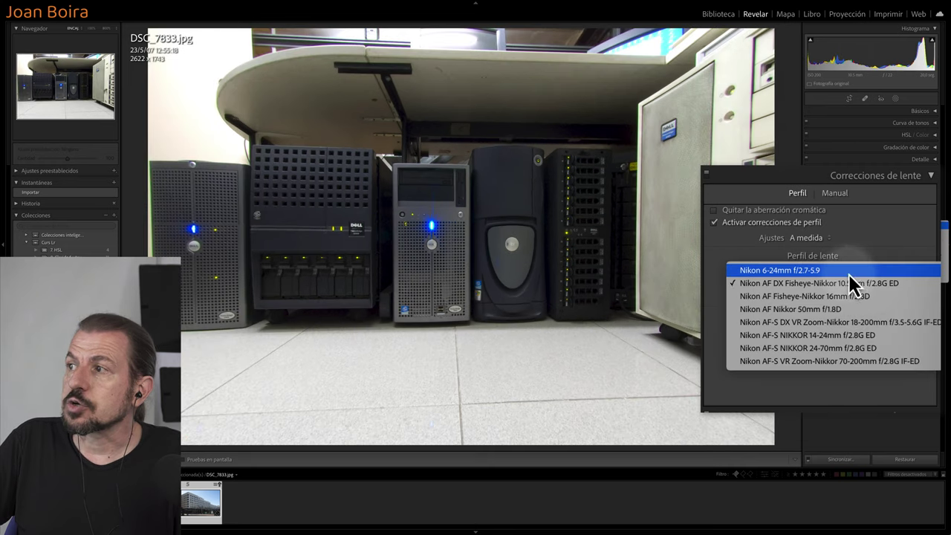
{"action": "left_click", "coordinate": [838, 332]}
- Swing manual distortion to -100 and -38, then reset it to 0
{"action": "left_click", "coordinate": [835, 193]}
{"action": "mouse_move", "coordinate": [840, 230]}
{"action": "left_mouse_down"}
{"action": "mouse_move", "coordinate": [896, 230]}
{"action": "mouse_move", "coordinate": [788, 230]}
{"action": "left_mouse_up"}
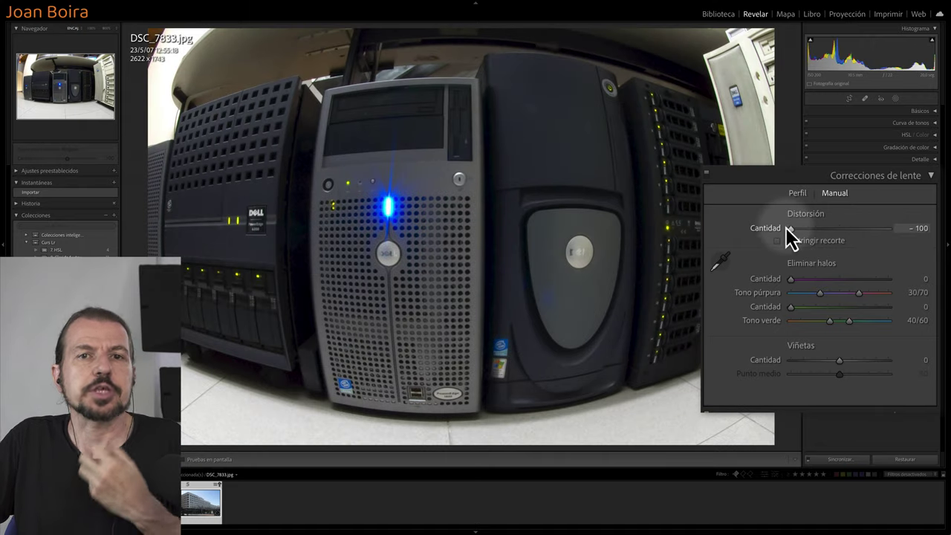
{"action": "left_click_drag", "start_coordinate": [787, 229], "coordinate": [822, 229]}
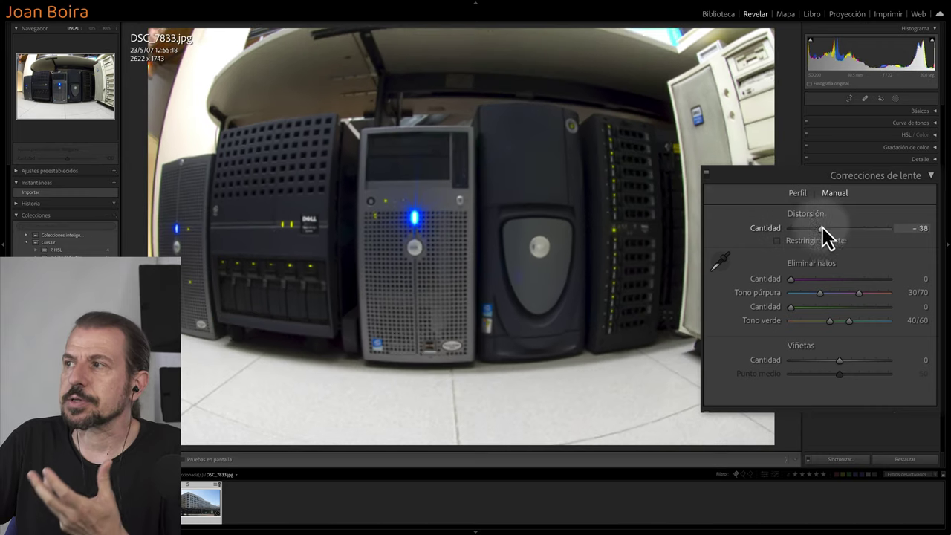
{"action": "double_click", "coordinate": [823, 230]}
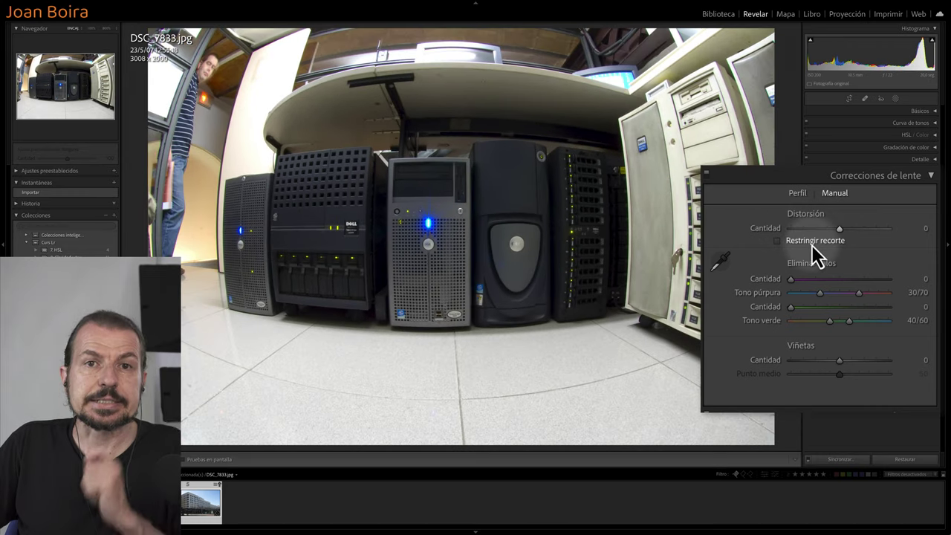
{"action": "left_click", "coordinate": [812, 244]}
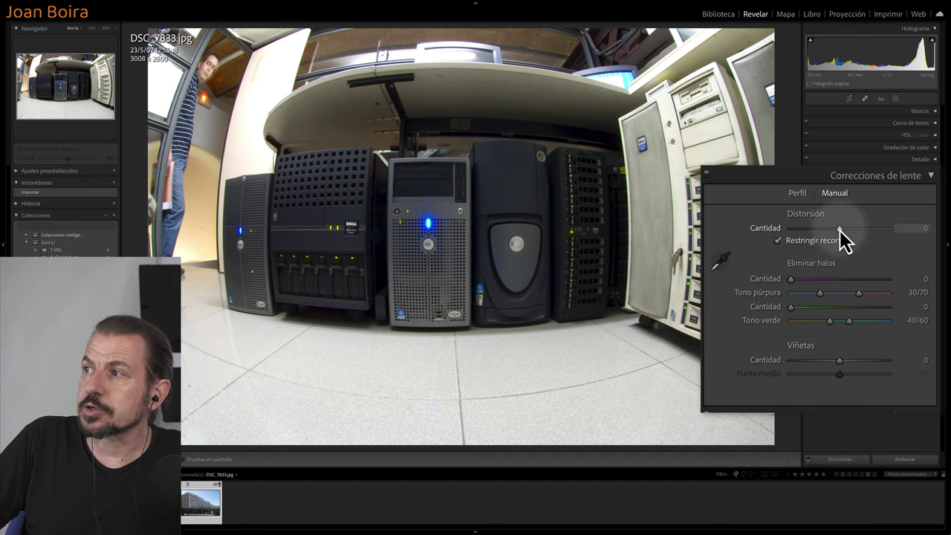
{"action": "left_click_drag", "start_coordinate": [839, 228], "coordinate": [913, 231]}
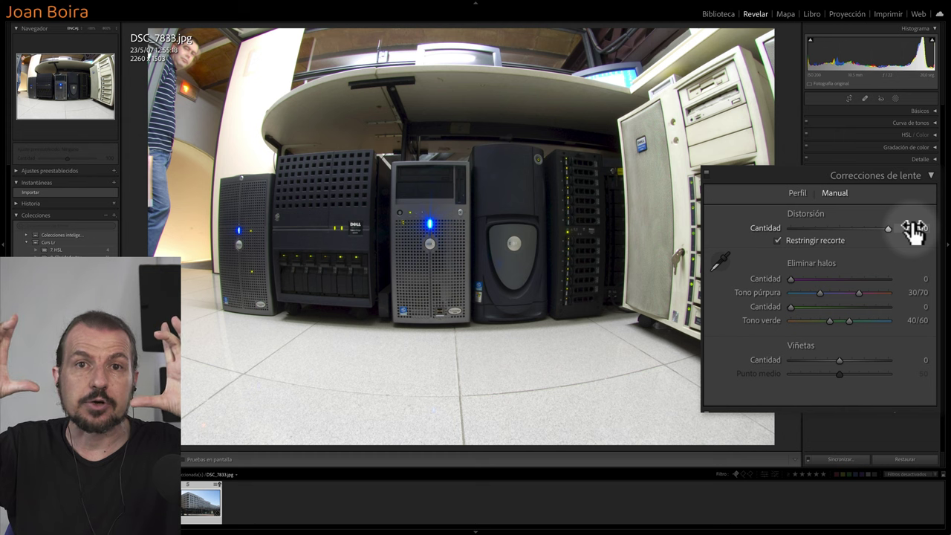
{"action": "left_click", "coordinate": [926, 466]}
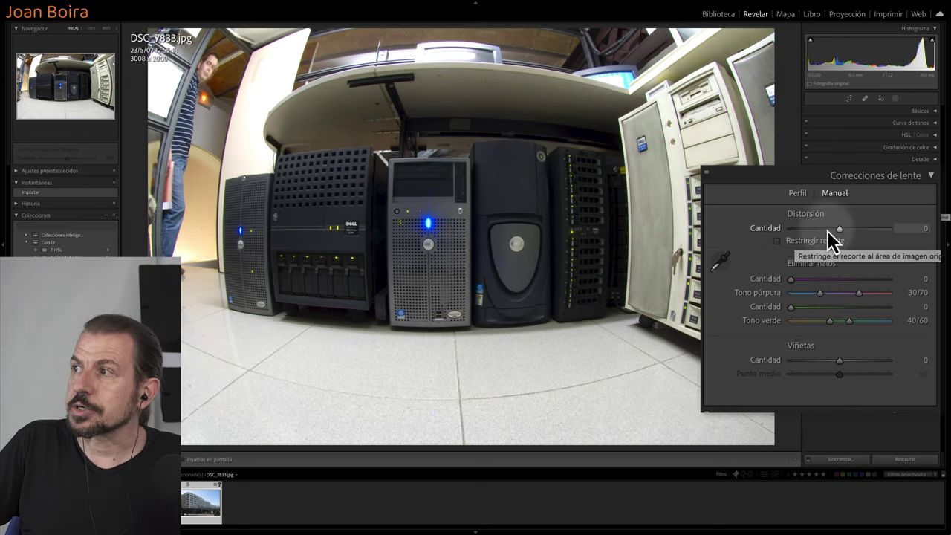
{"action": "left_click_drag", "start_coordinate": [841, 230], "coordinate": [923, 229]}
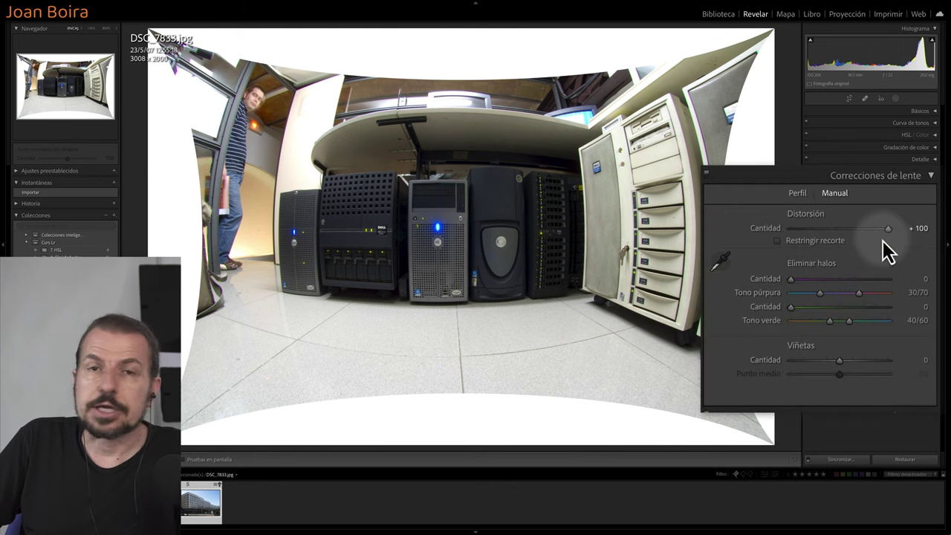
{"action": "left_click", "coordinate": [796, 241]}
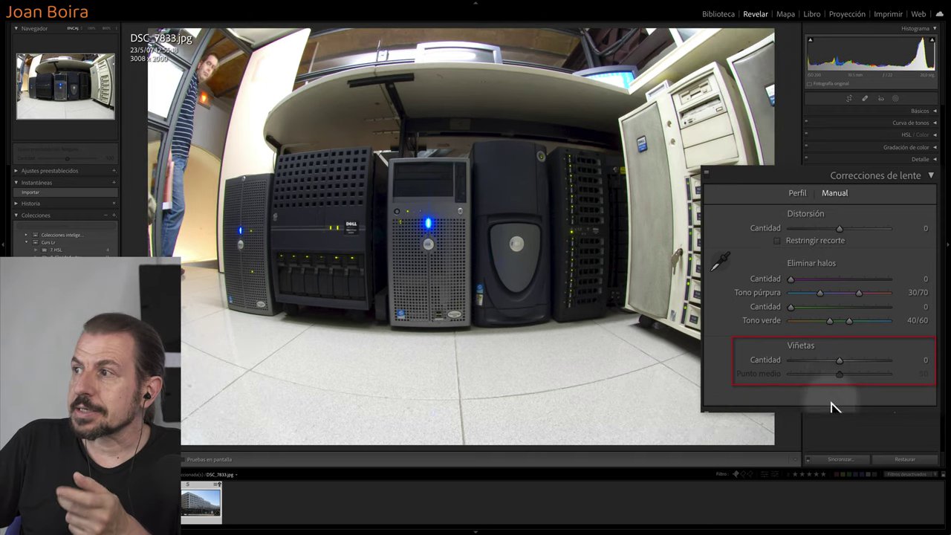
{"action": "mouse_move", "coordinate": [839, 361]}
{"action": "left_mouse_down"}
{"action": "mouse_move", "coordinate": [774, 359]}
{"action": "mouse_move", "coordinate": [919, 377]}
{"action": "mouse_move", "coordinate": [832, 357]}
{"action": "mouse_move", "coordinate": [803, 370]}
{"action": "mouse_move", "coordinate": [919, 372]}
{"action": "mouse_move", "coordinate": [809, 361]}
{"action": "mouse_move", "coordinate": [925, 360]}
{"action": "mouse_move", "coordinate": [785, 335]}
{"action": "mouse_move", "coordinate": [840, 335]}
{"action": "left_mouse_up"}
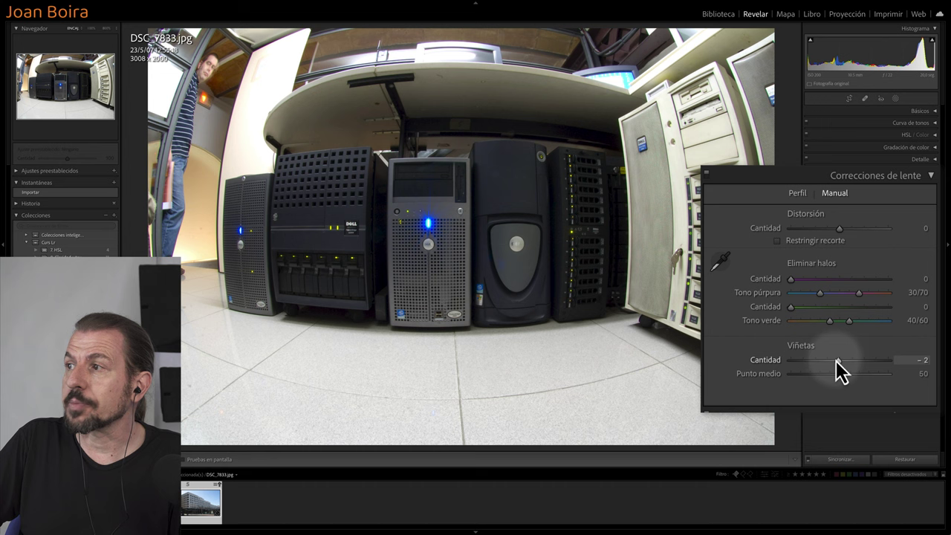
{"action": "left_click_drag", "start_coordinate": [840, 362], "coordinate": [777, 363]}
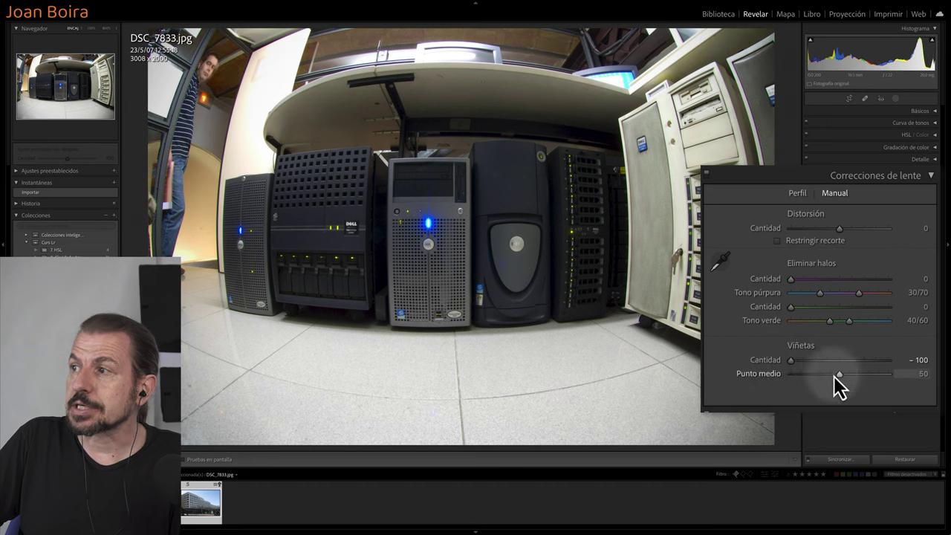
{"action": "mouse_move", "coordinate": [839, 375]}
{"action": "left_mouse_down"}
{"action": "mouse_move", "coordinate": [754, 373]}
{"action": "mouse_move", "coordinate": [897, 373]}
{"action": "mouse_move", "coordinate": [800, 365]}
{"action": "mouse_move", "coordinate": [842, 367]}
{"action": "mouse_move", "coordinate": [823, 364]}
{"action": "left_mouse_up"}
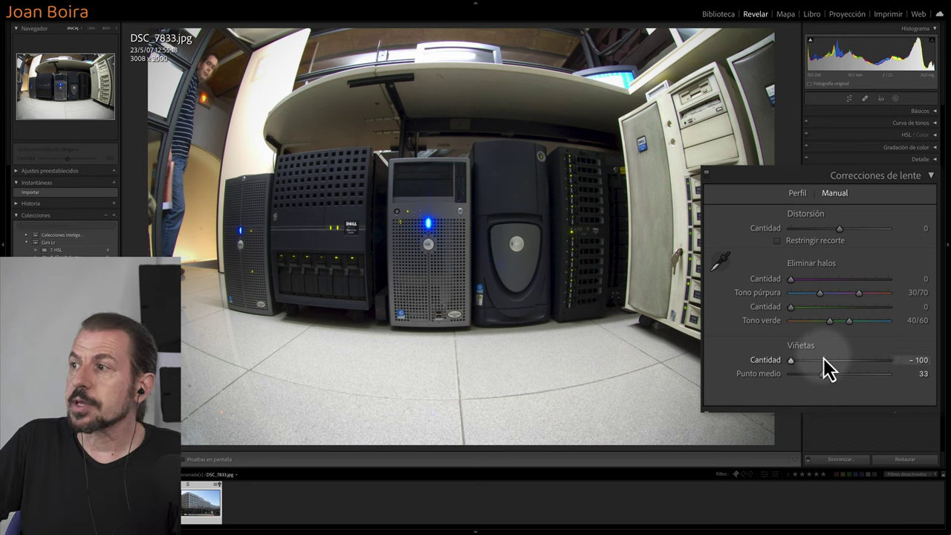
{"action": "left_click_drag", "start_coordinate": [825, 359], "coordinate": [900, 361]}
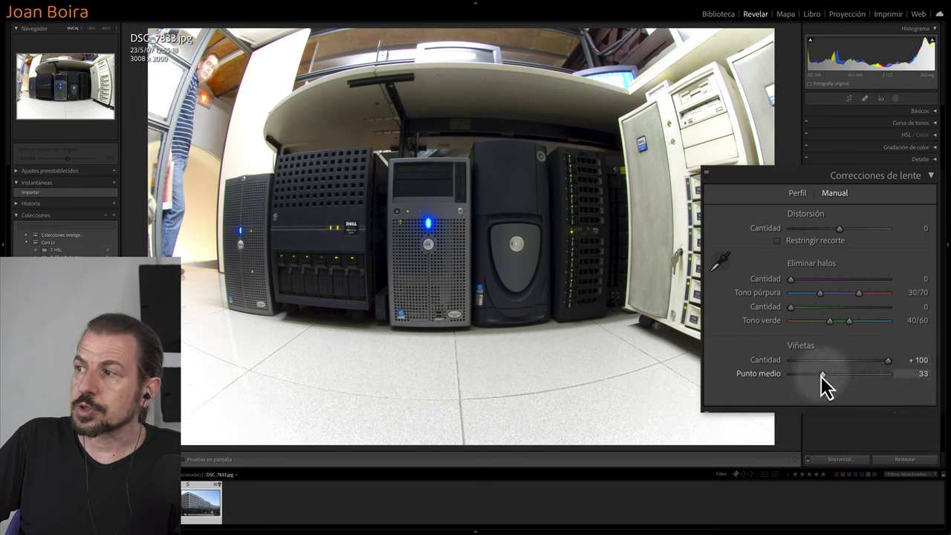
{"action": "left_click_drag", "start_coordinate": [822, 374], "coordinate": [792, 373]}
{"action": "double_click", "coordinate": [870, 360]}
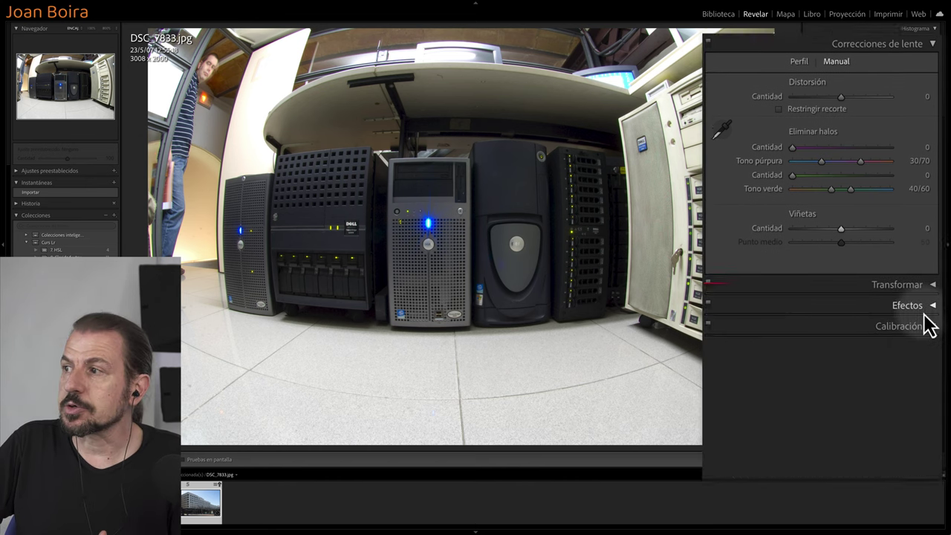
- Briefly view the Effects post-crop vignetting settings, then return to the Lens Corrections Profile settings
{"action": "left_click", "coordinate": [928, 297]}
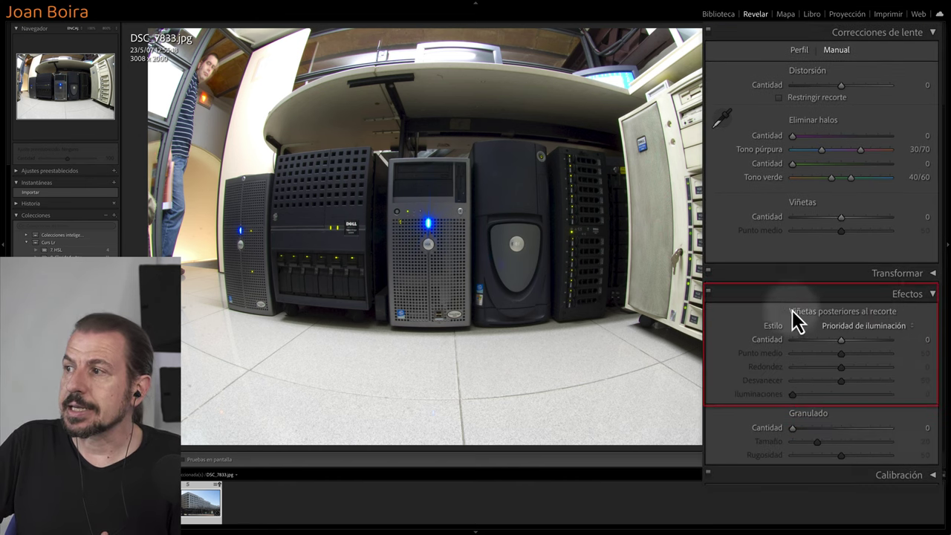
{"action": "left_click", "coordinate": [912, 296]}
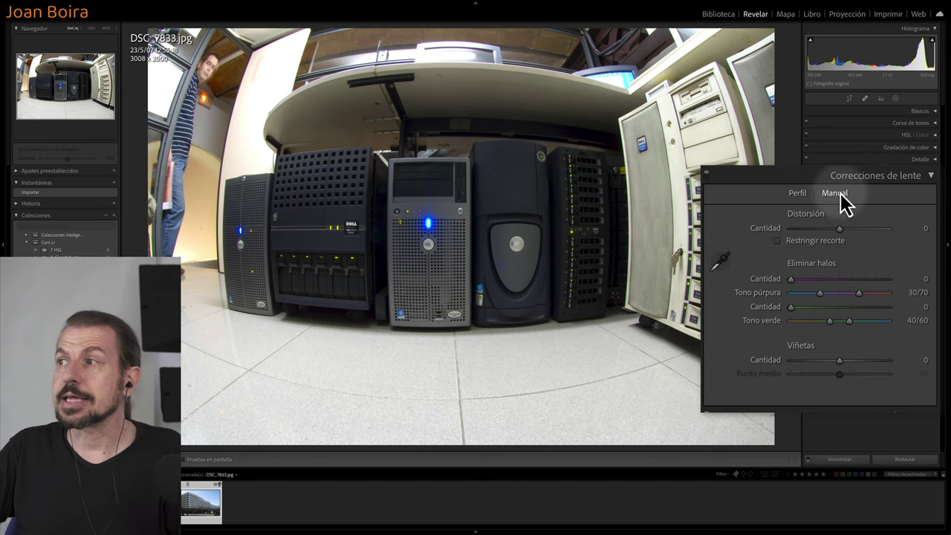
{"action": "left_click", "coordinate": [795, 196]}
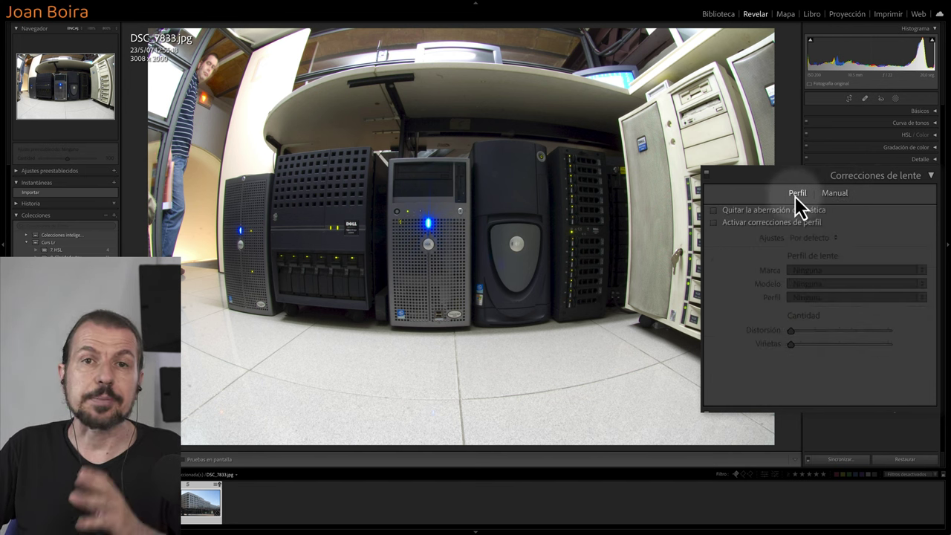